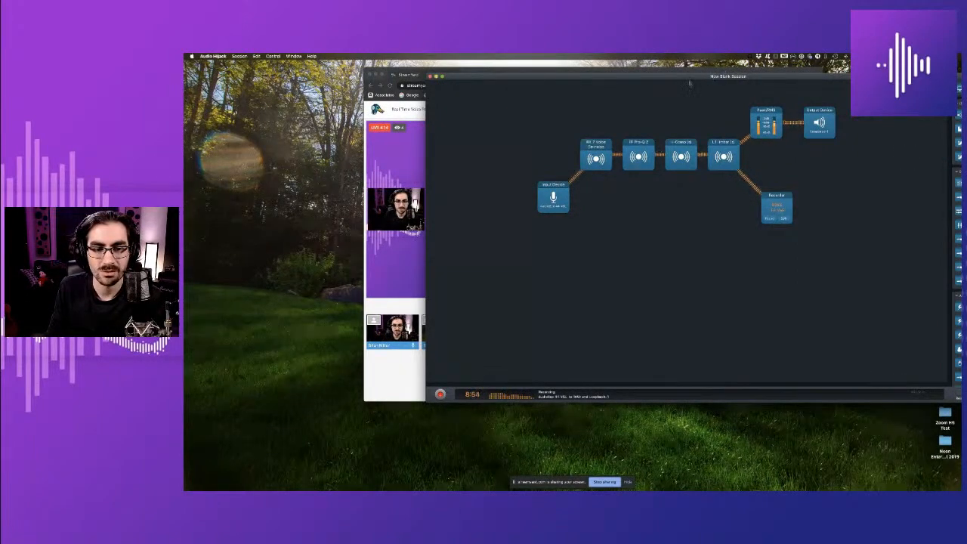
Show the audio session full screen and choose AudioBox 44 VSL as the Input Device block's audio device.
drag(709, 77, 511, 89)
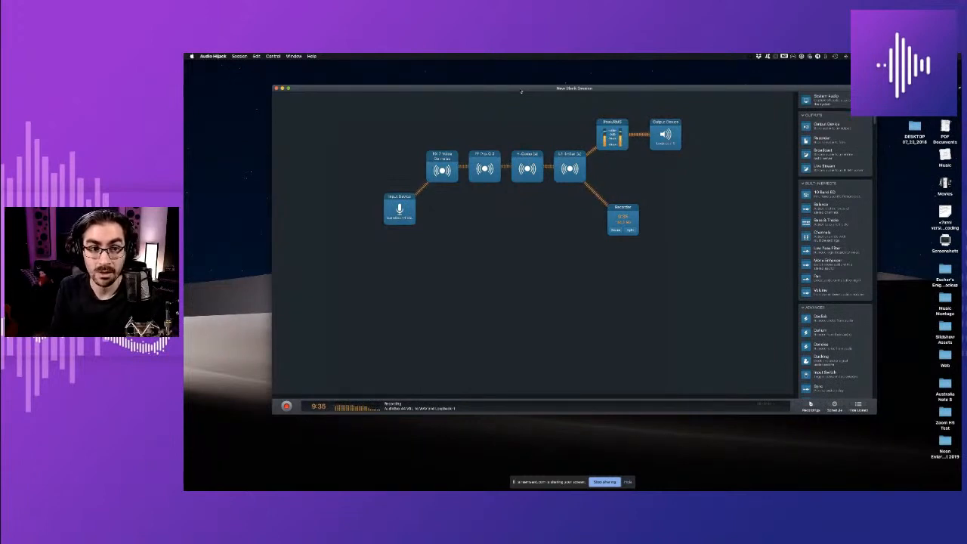
click(288, 88)
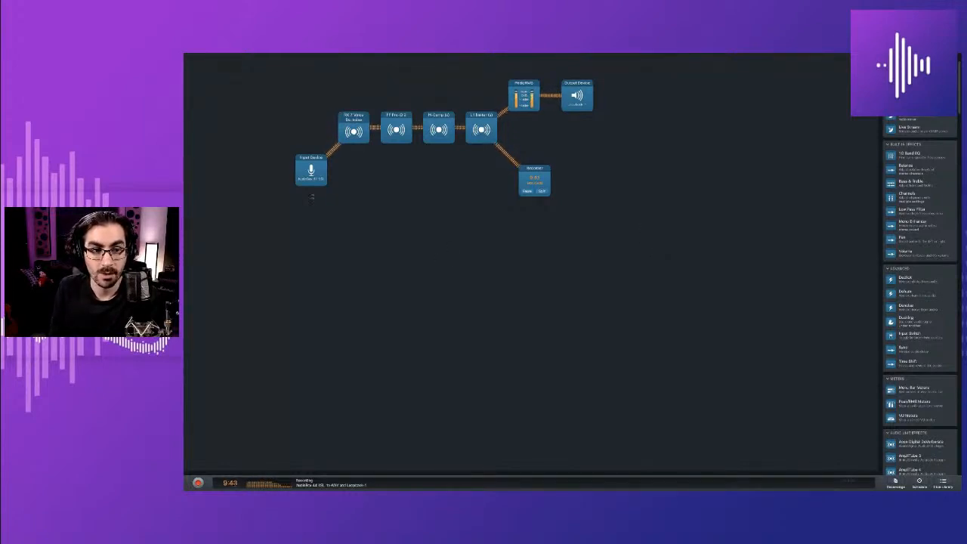
click(312, 172)
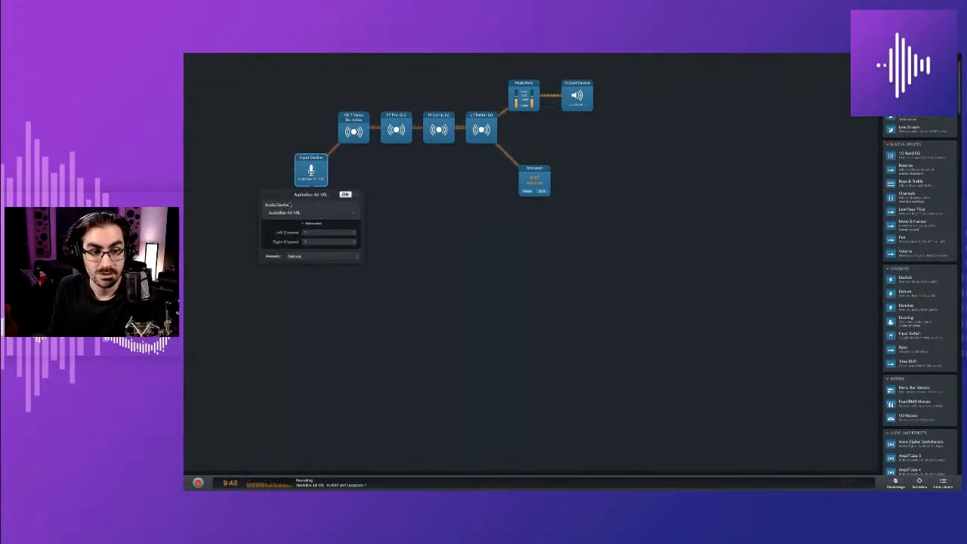
click(318, 214)
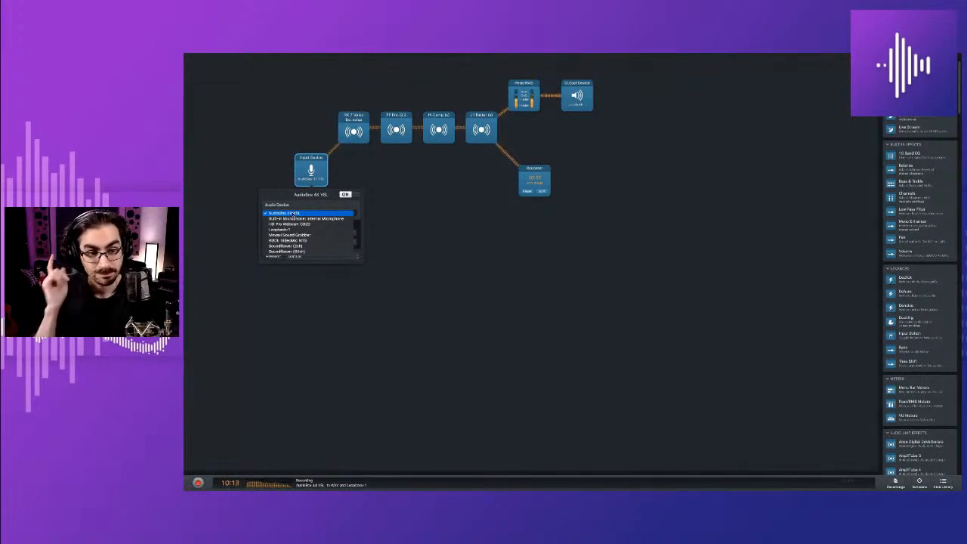
click(293, 214)
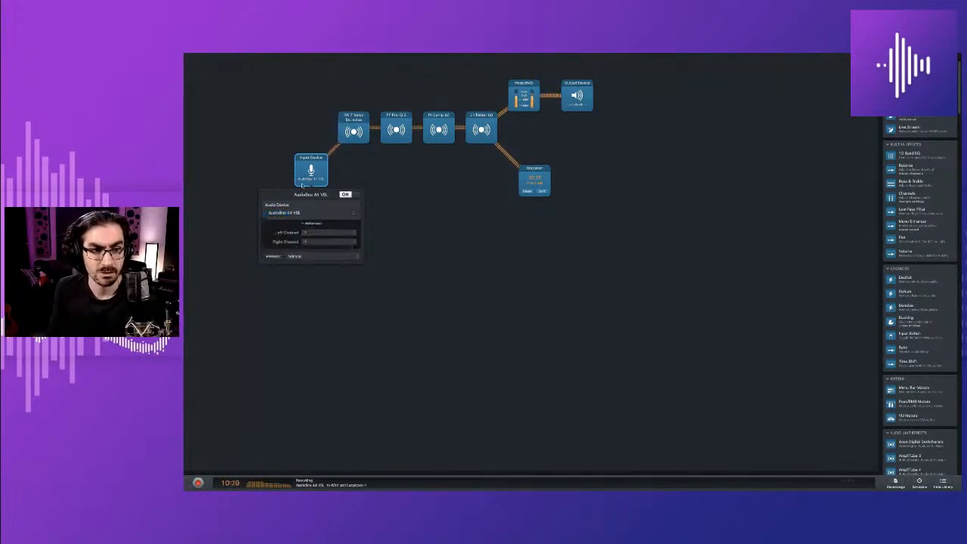
click(267, 172)
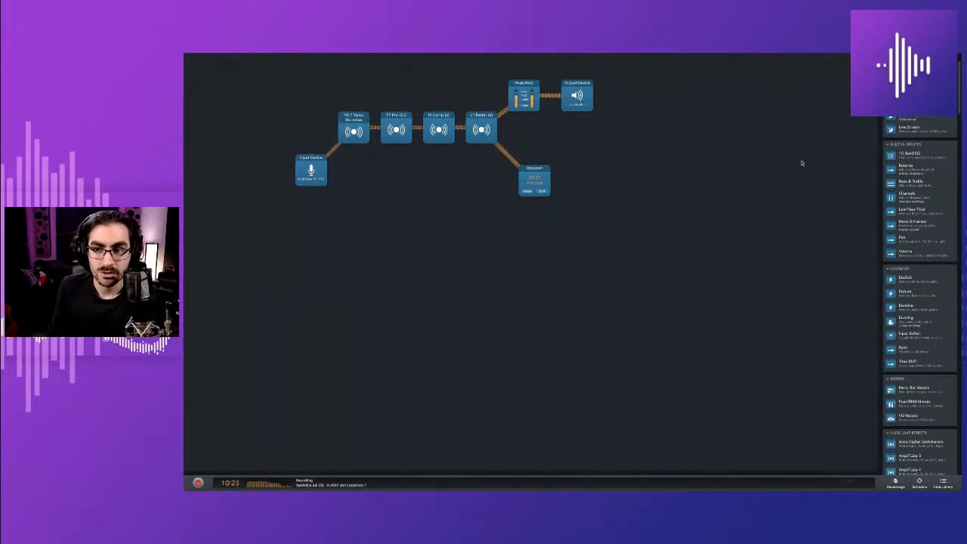
Look through the block library's outputs, built-in effects, advanced blocks, meters and Audio Unit effects.
scroll(920, 121, down, 15)
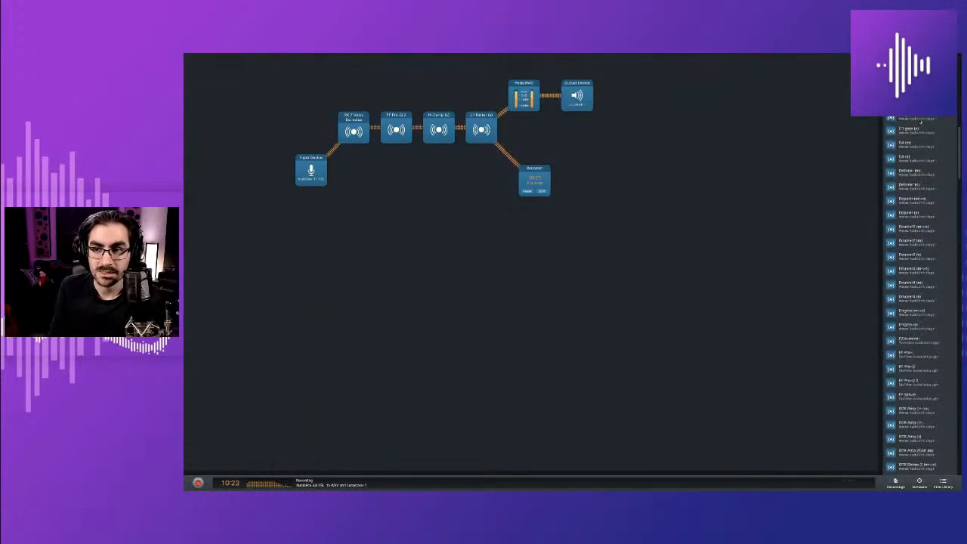
scroll(914, 188, up, 15)
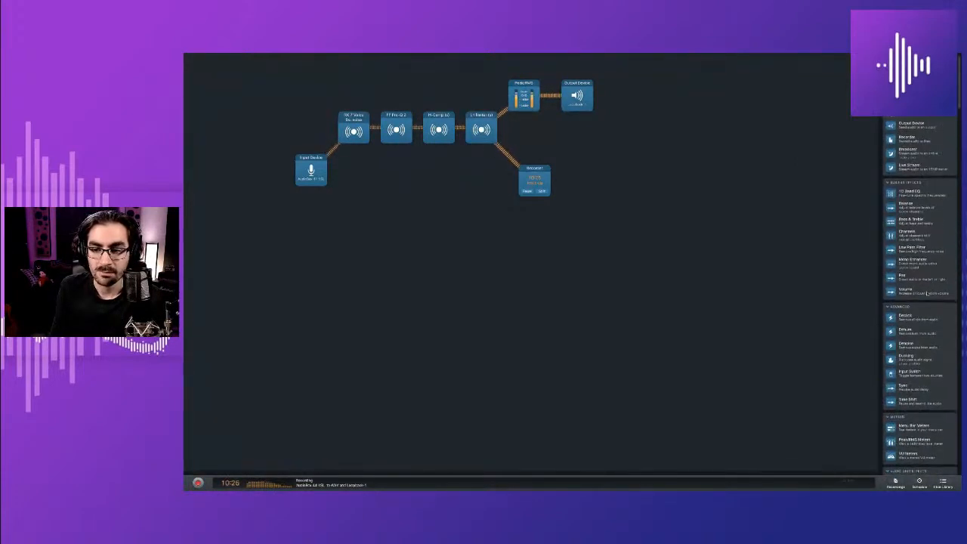
scroll(892, 438, down, 3)
scroll(892, 385, up, 3)
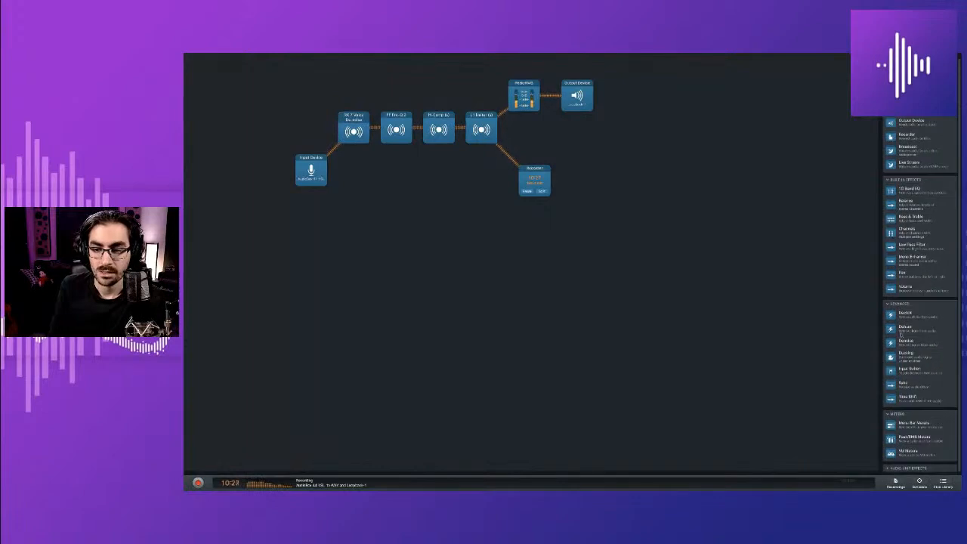
scroll(914, 242, down, 1)
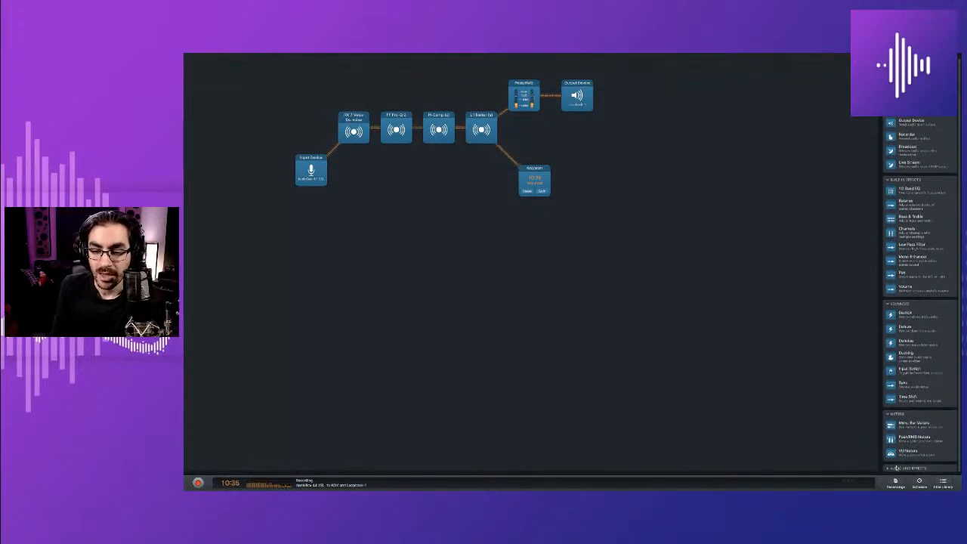
scroll(908, 353, down, 10)
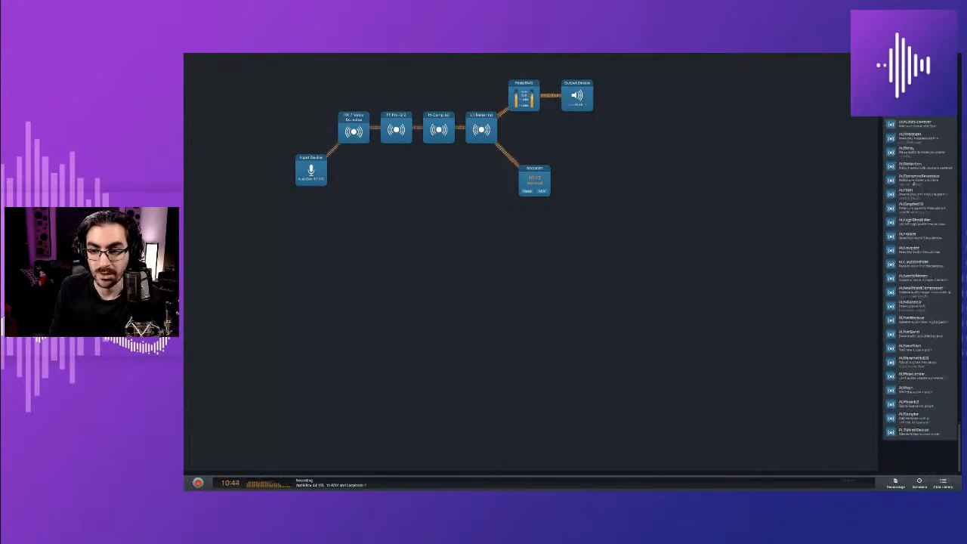
scroll(903, 189, up, 10)
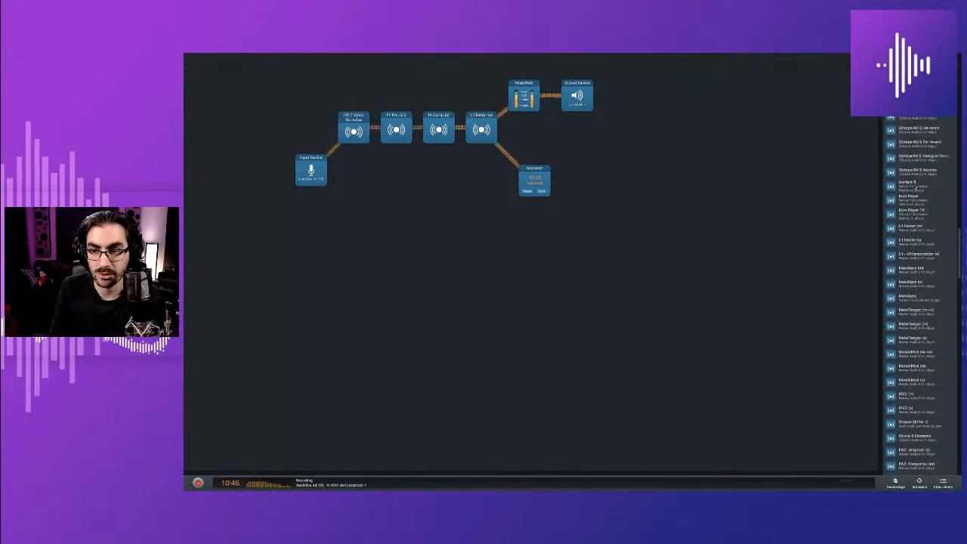
scroll(918, 295, up, 10)
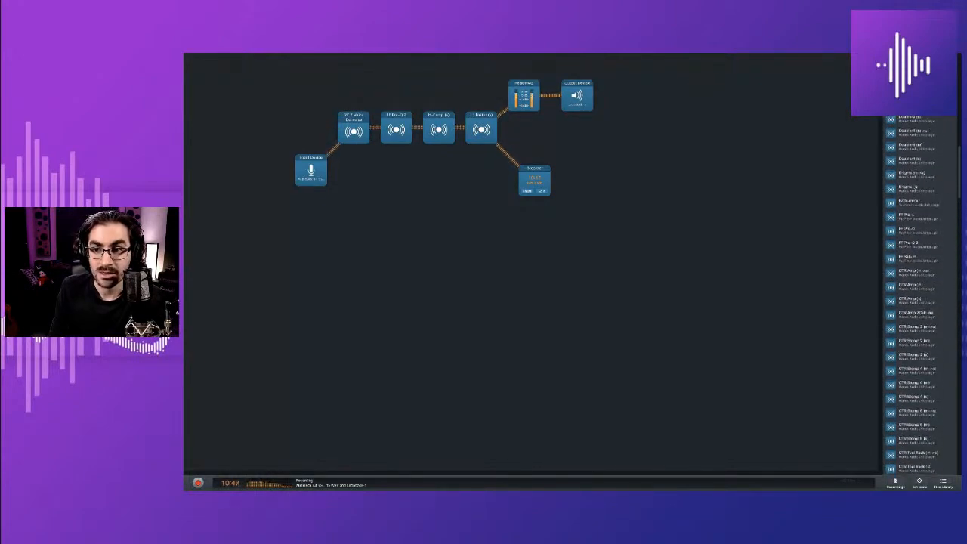
scroll(913, 187, up, 10)
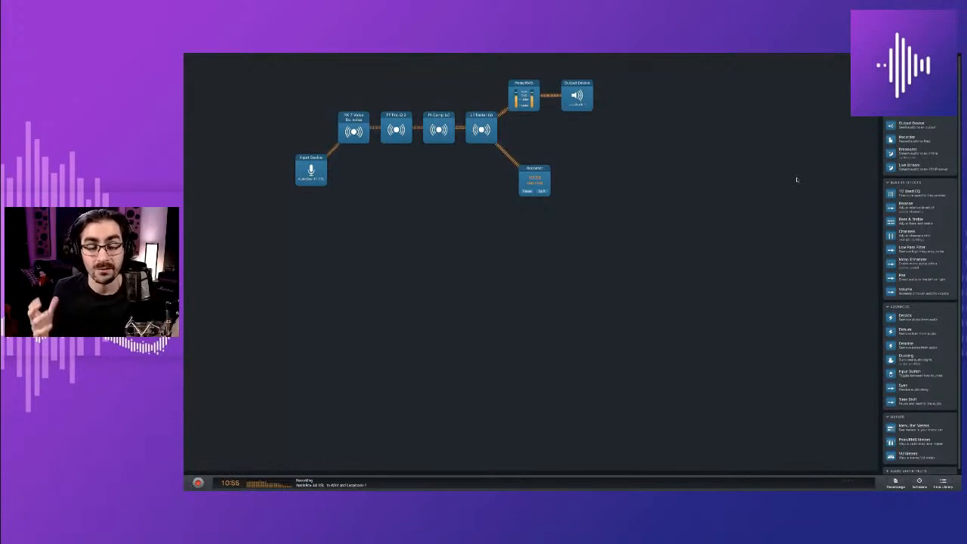
scroll(880, 260, down, 1)
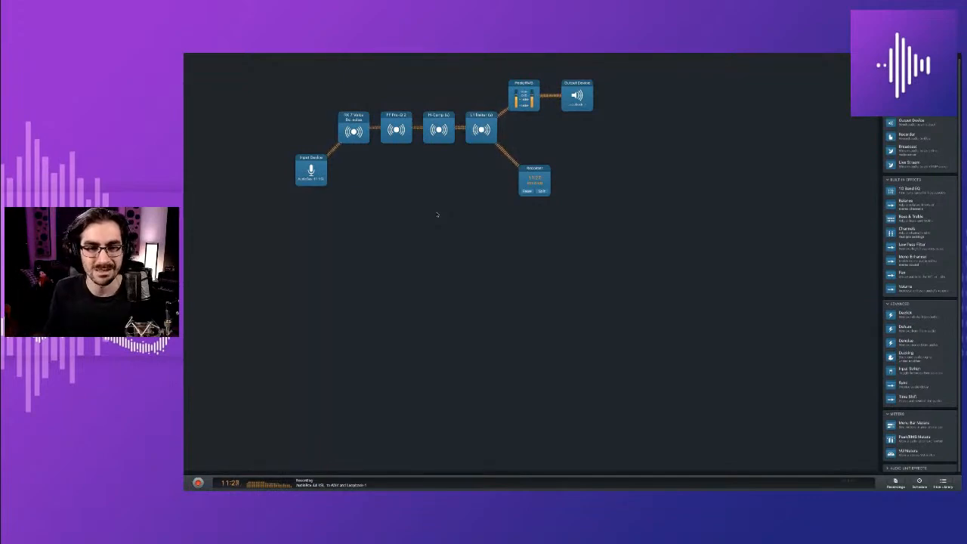
Check the live broadcast in the browser on the neighbouring desktop and return to the full-screen Audio Hijack session.
key(ctrl+super+f)
key(ctrl+Left)
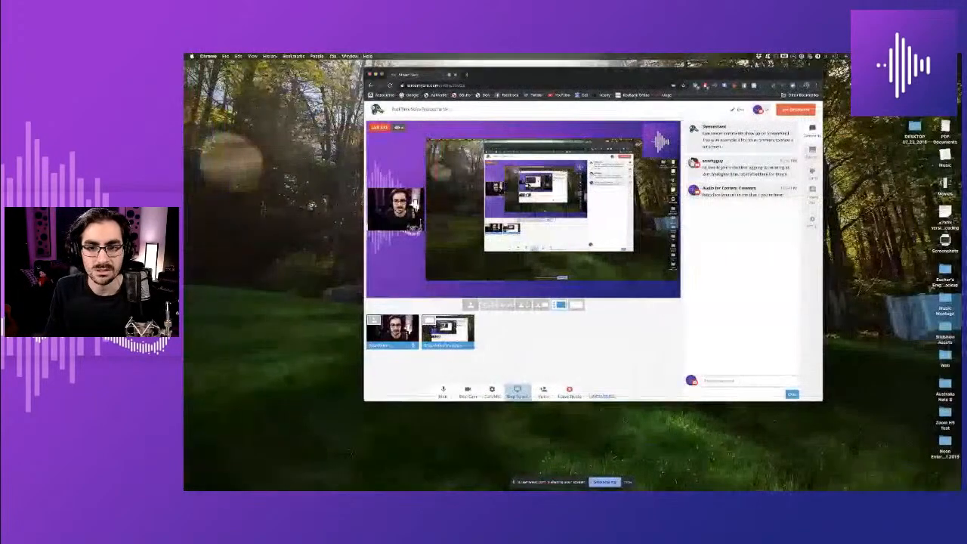
key(ctrl+Right)
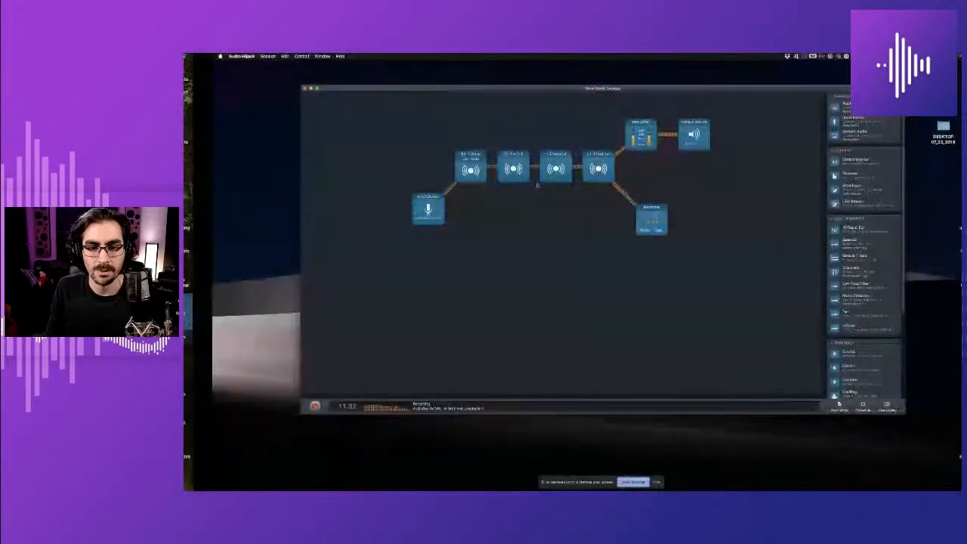
key(ctrl+super+f)
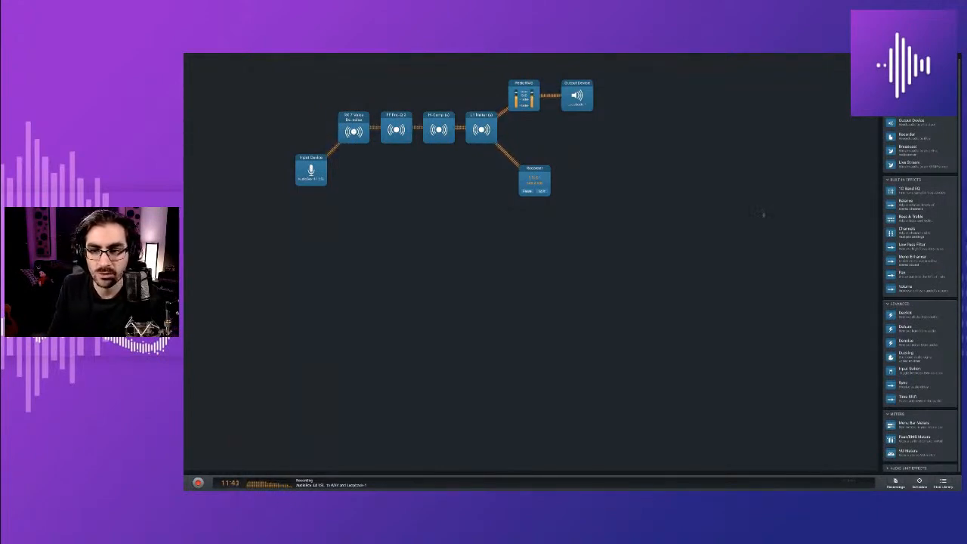
View the RX 7 Voice De-noise settings and insert a switched-off Denoise block directly behind it.
click(354, 132)
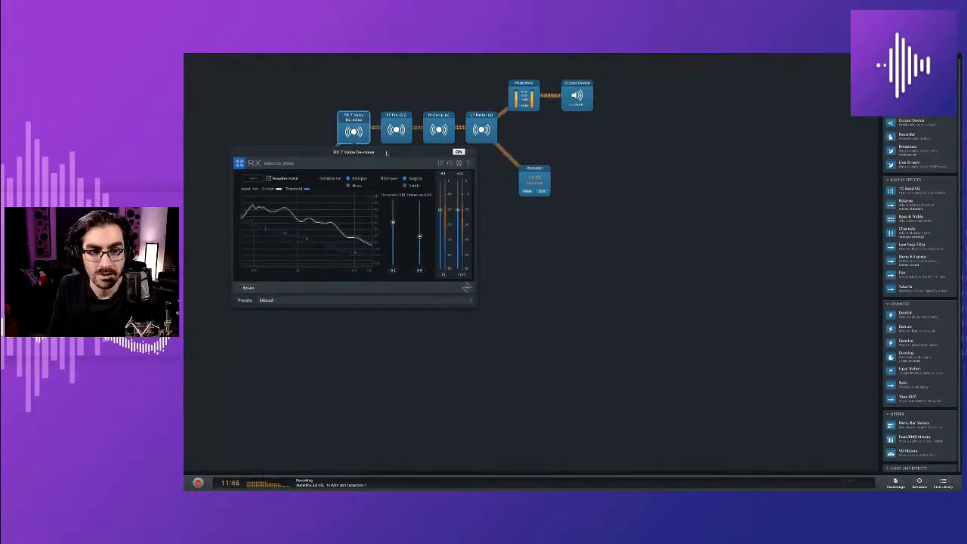
click(353, 127)
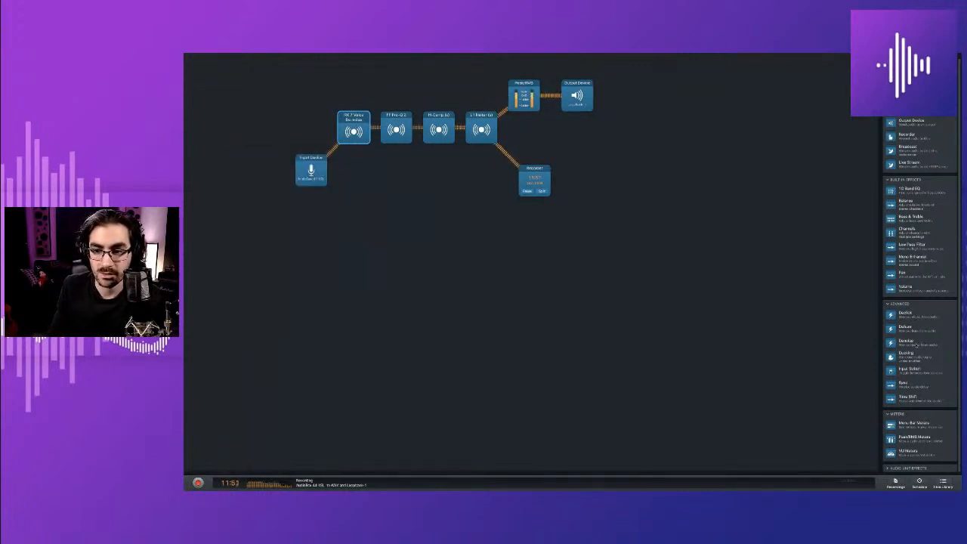
drag(906, 342, 401, 130)
click(401, 130)
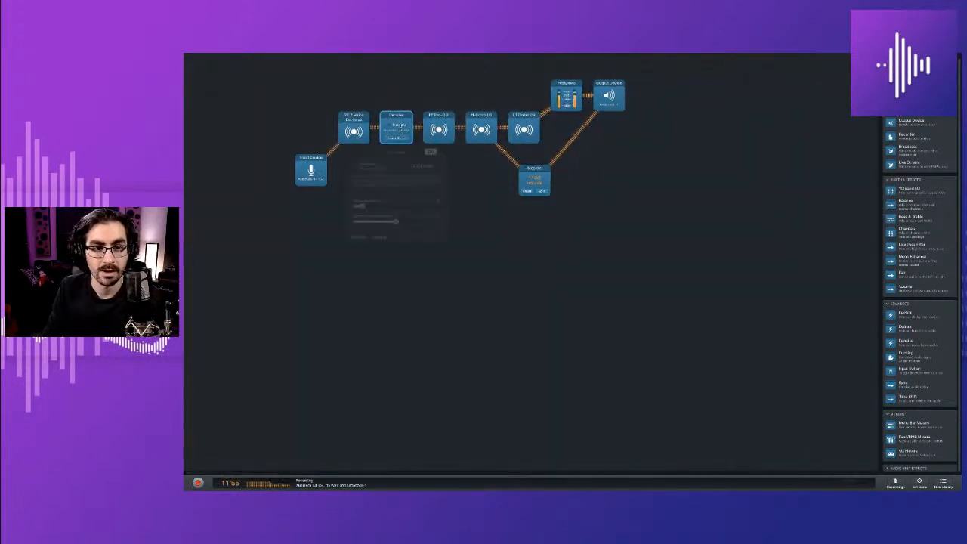
click(429, 152)
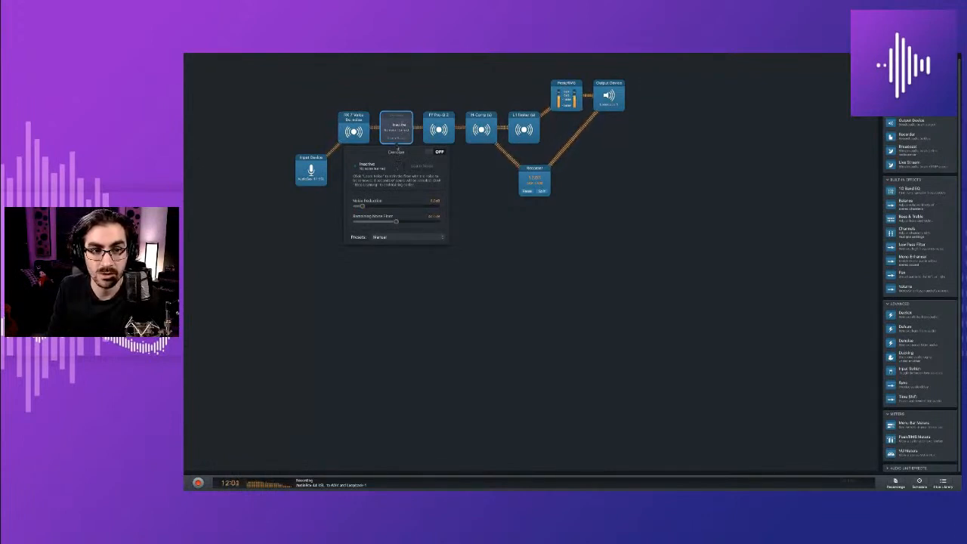
click(394, 95)
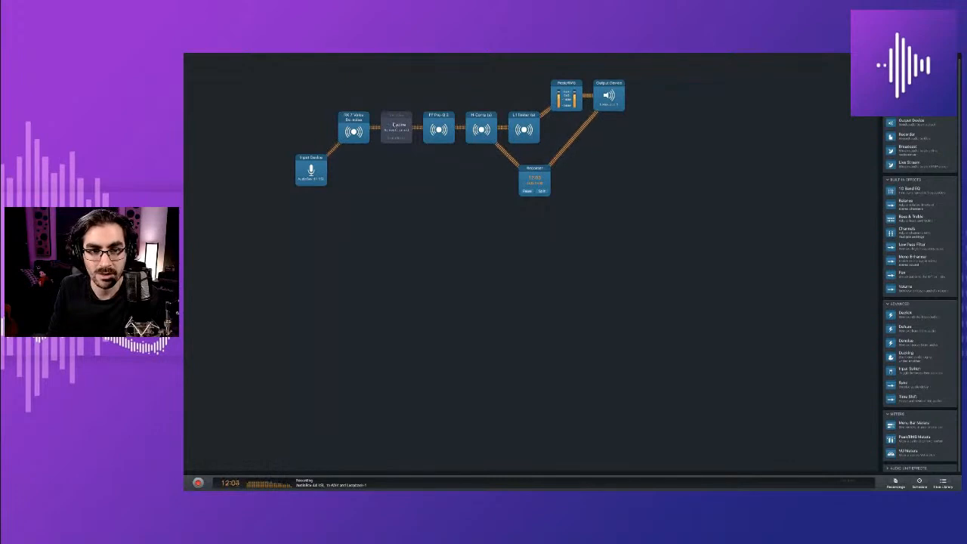
Move the Denoise block behind FF Pro-Q 2 and delete it from the signal chain.
drag(393, 133, 478, 123)
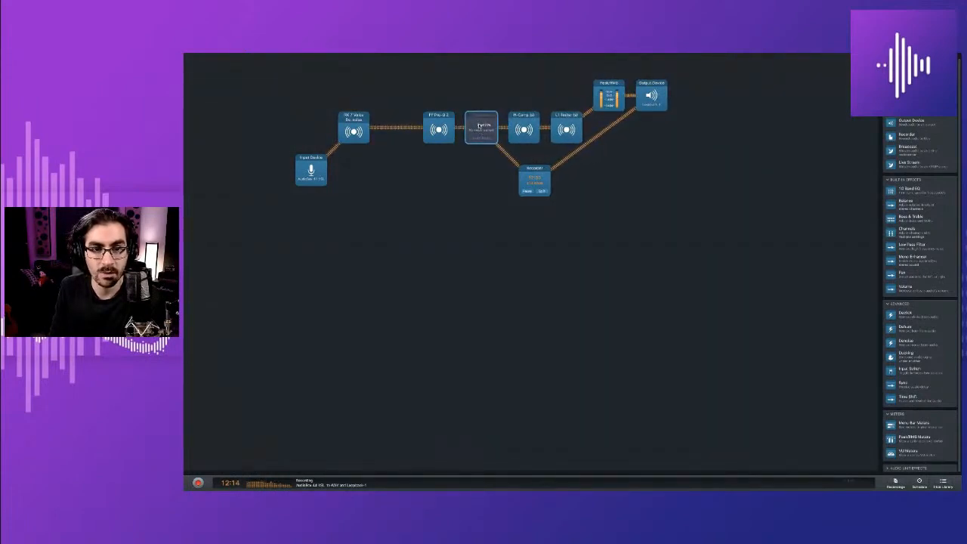
drag(478, 125, 477, 93)
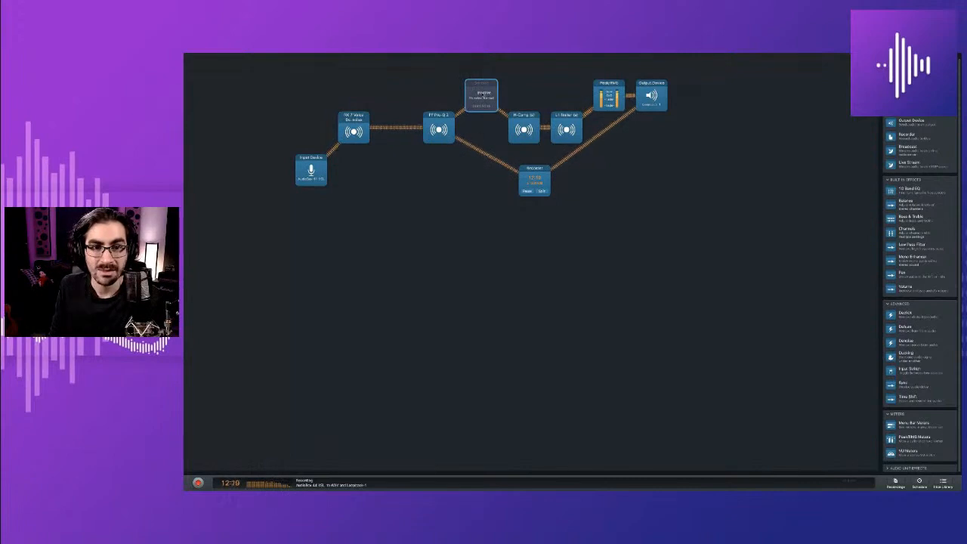
key(Delete)
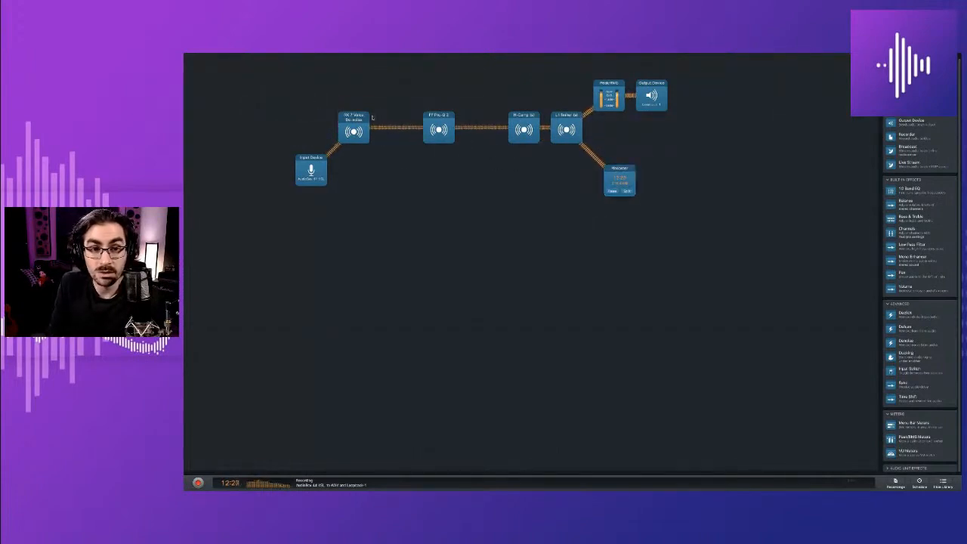
Close the gaps between the Input Device, RX 7 Voice De-noise, FF Pro-Q 2 and H-Comp blocks and view the Pro-Q 2 equalizer settings.
drag(372, 130, 414, 128)
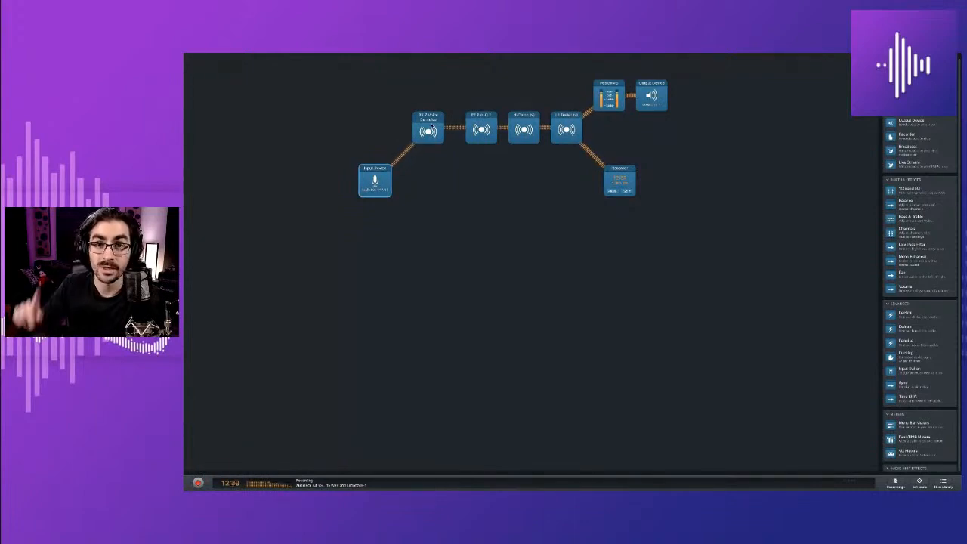
double_click(481, 128)
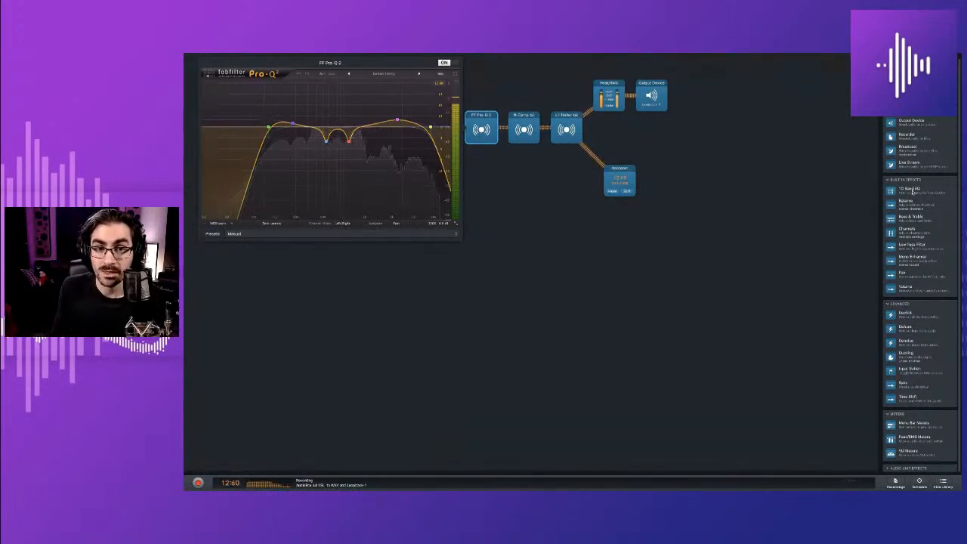
click(665, 154)
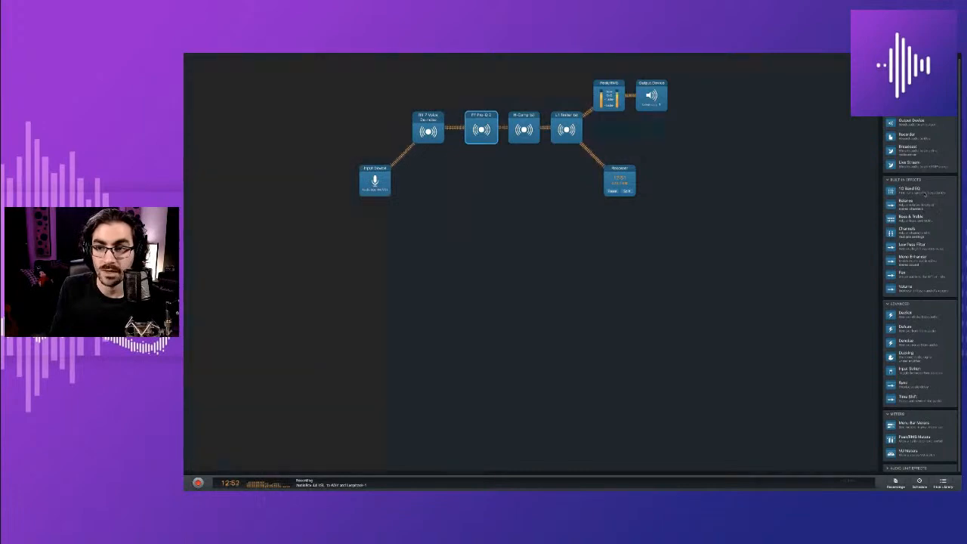
Insert a 10 Band EQ block between RX 7 Voice De-noise and FF Pro-Q 2 and switch it off.
drag(922, 193, 485, 130)
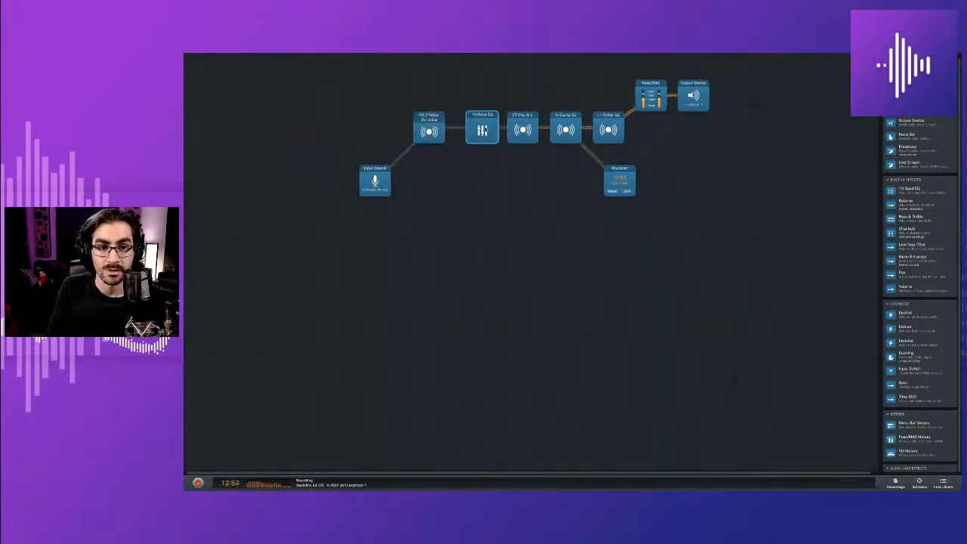
click(483, 130)
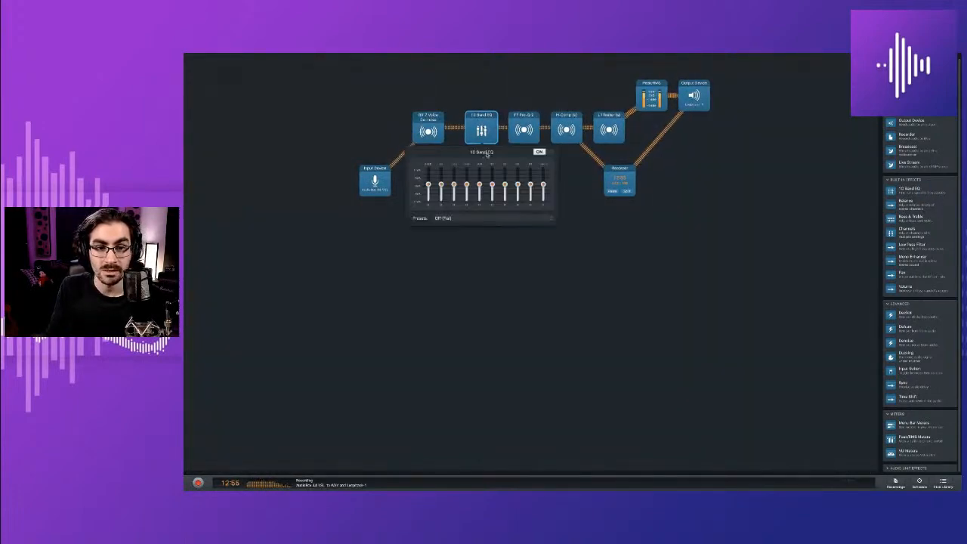
click(541, 152)
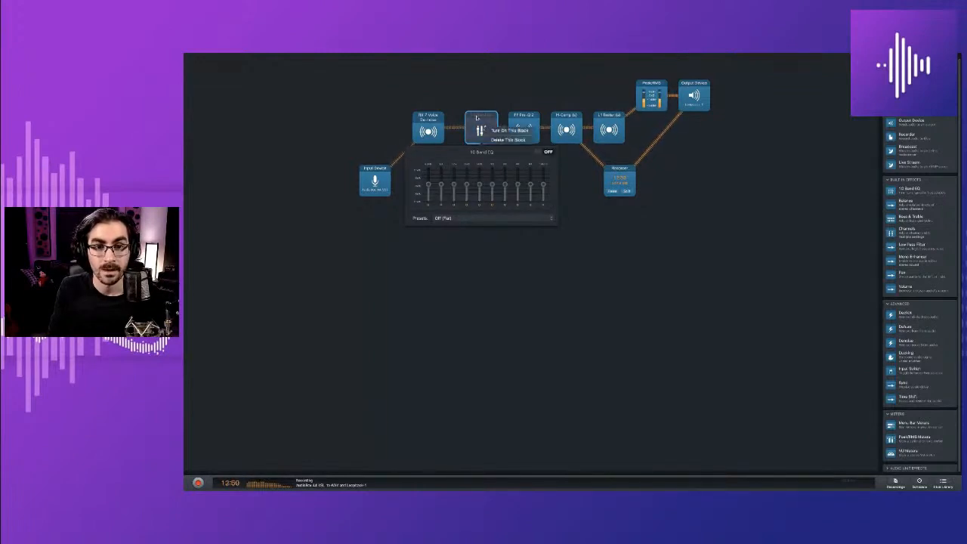
click(533, 94)
View the H-Comp compressor settings and reposition the Recorder block so it is fed by the L1 limiter only.
click(564, 126)
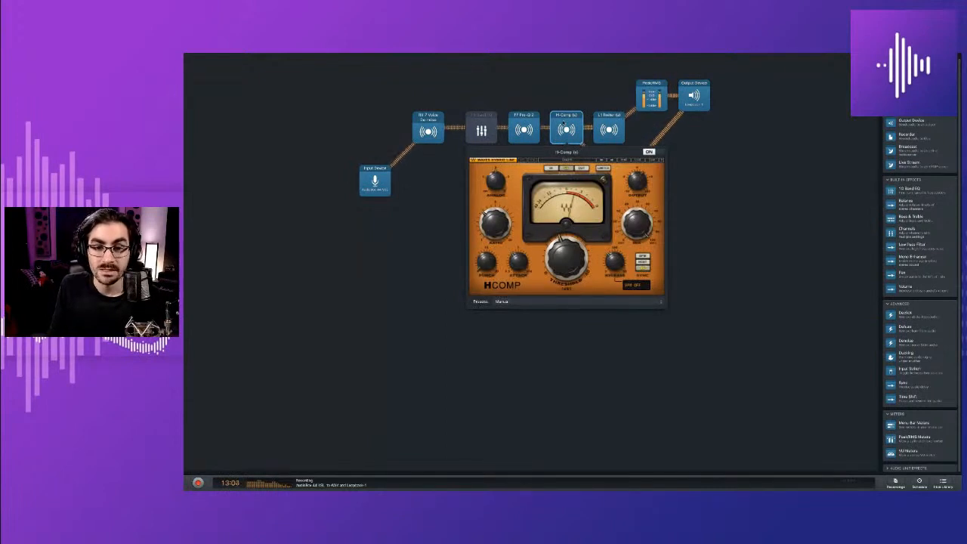
click(567, 98)
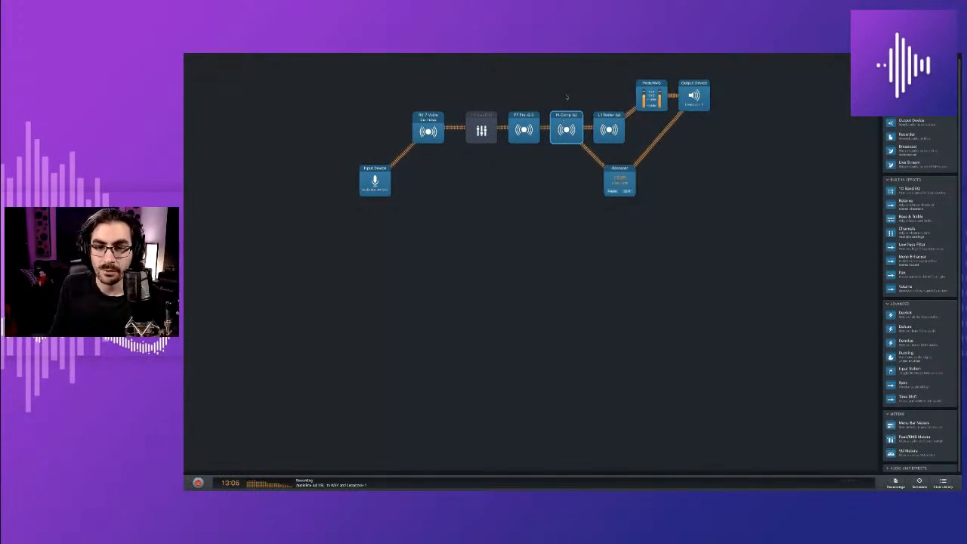
drag(619, 180, 661, 179)
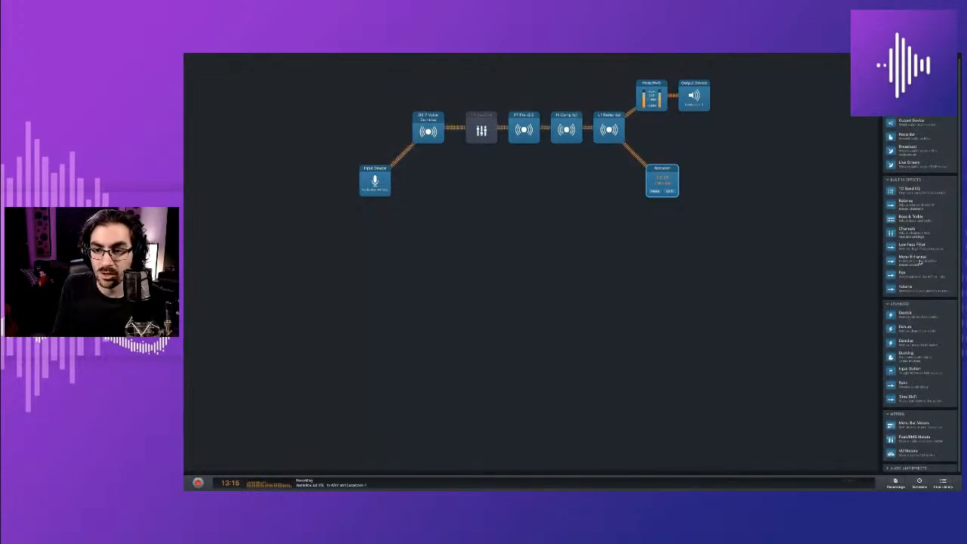
View the H-Comp compressor settings and close them again.
scroll(919, 262, down, 1)
scroll(915, 253, up, 1)
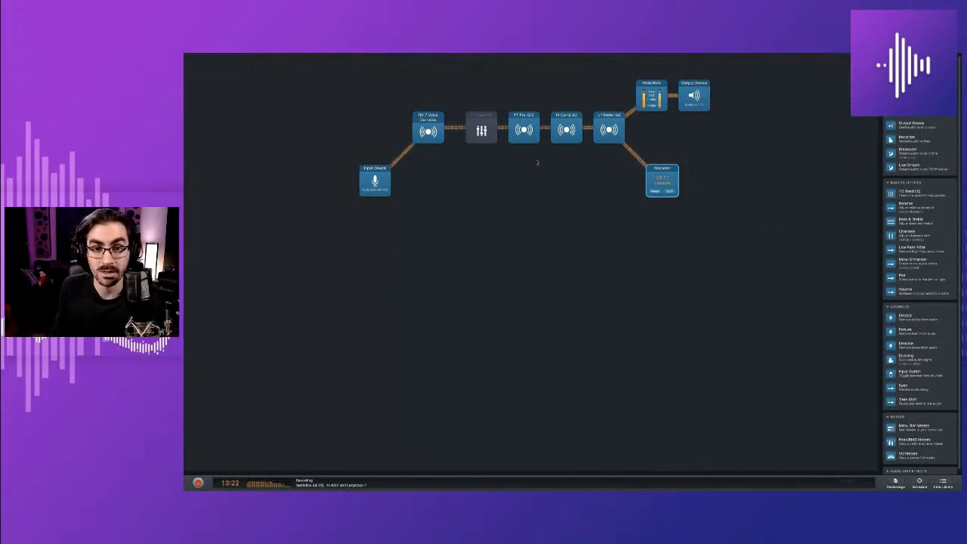
click(565, 124)
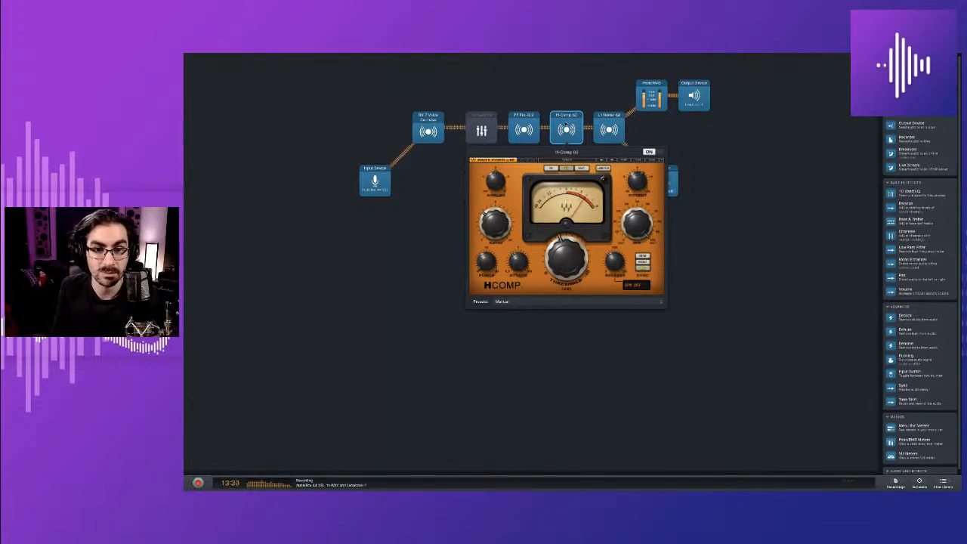
click(566, 125)
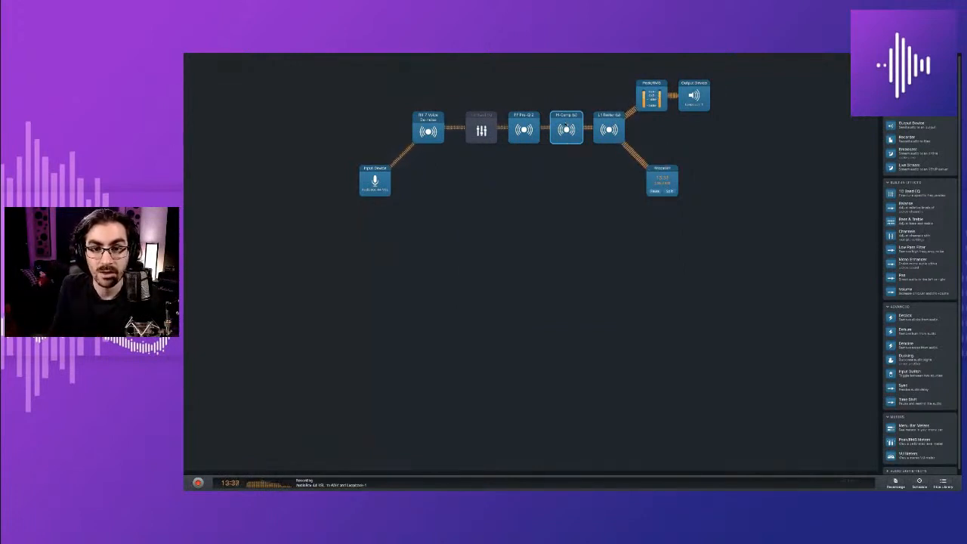
View the L1 limiter settings and the enlarged Peak/RMS level meters.
click(604, 127)
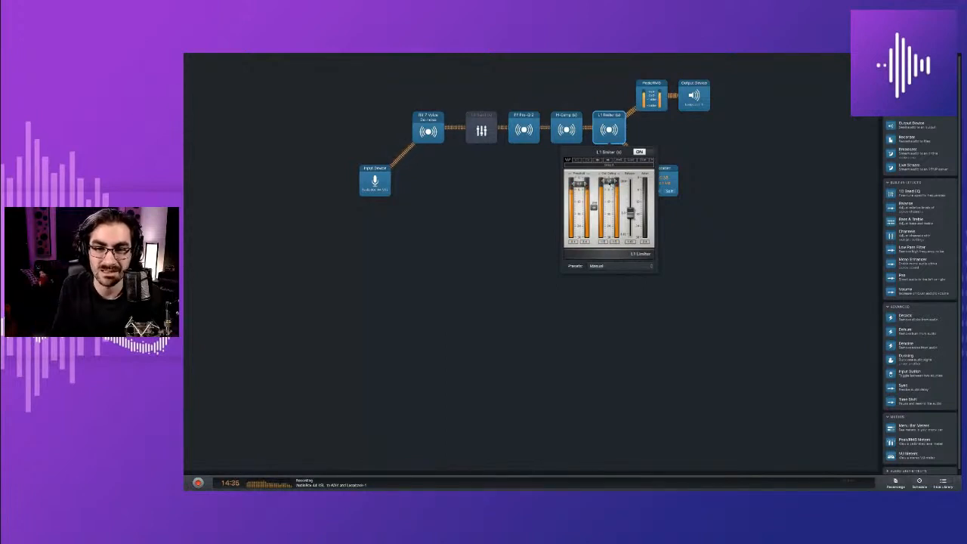
click(652, 99)
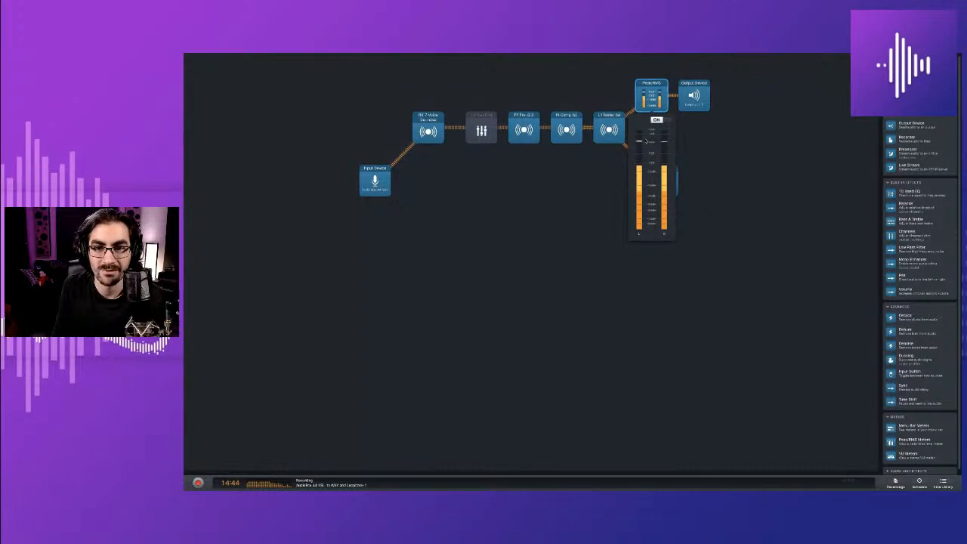
click(652, 105)
View the audio devices available to the Output Device block, keeping Loopback-1, and review its remaining output settings.
click(695, 96)
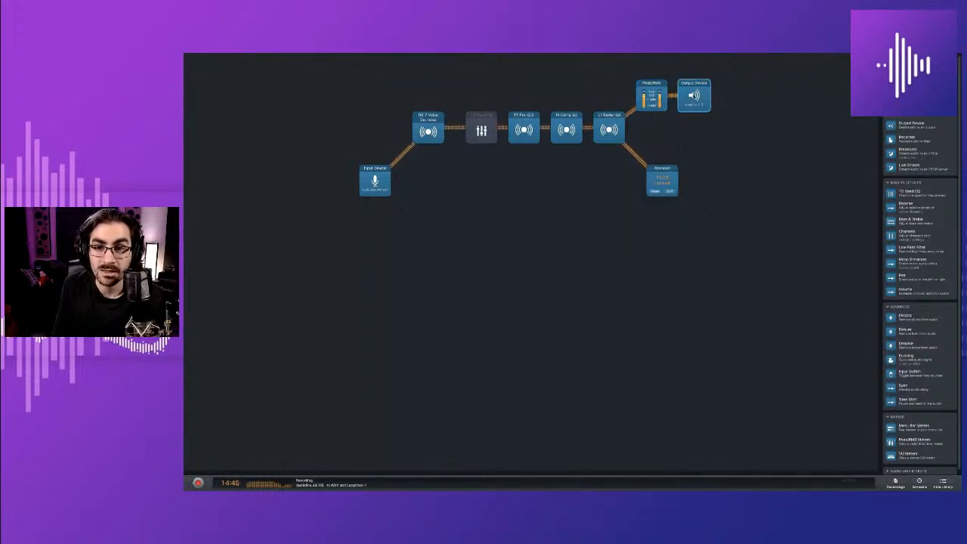
click(693, 138)
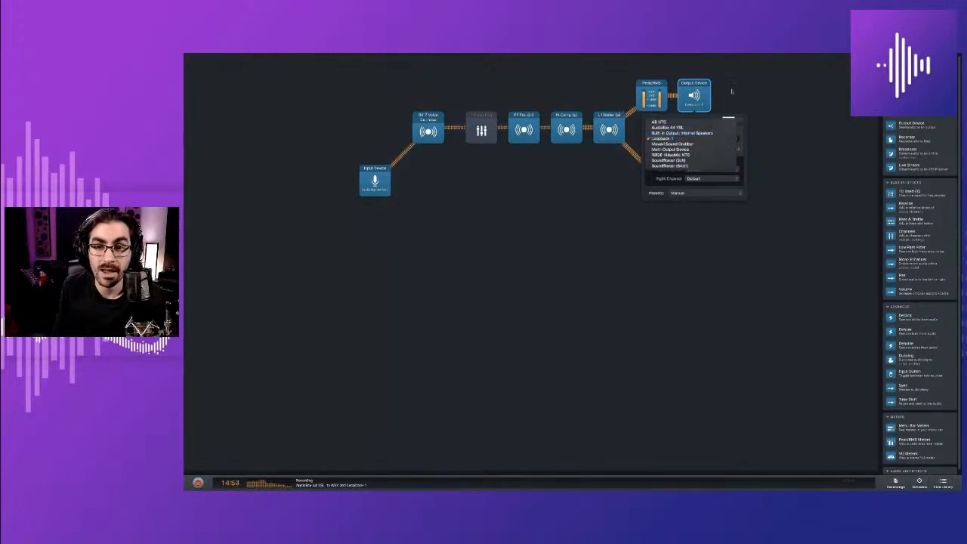
click(731, 91)
click(728, 94)
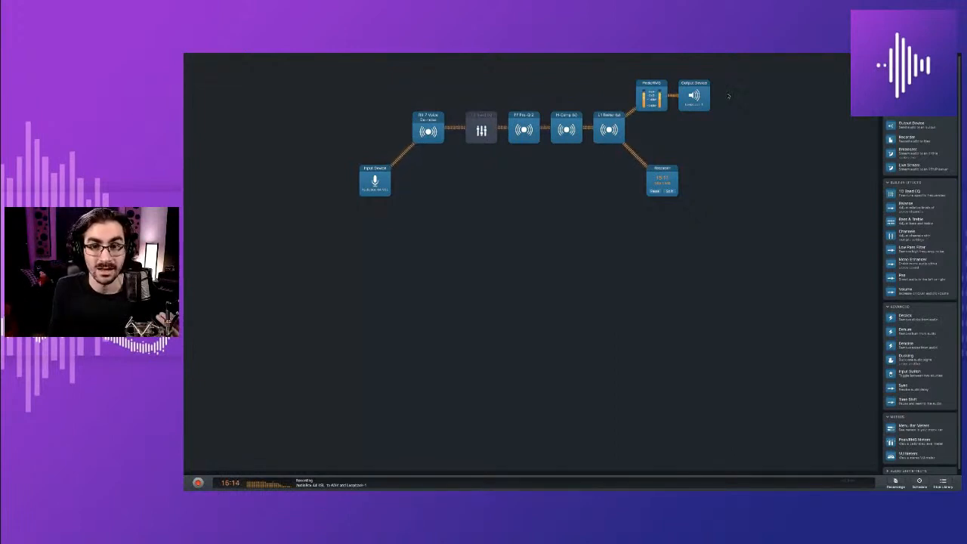
click(696, 96)
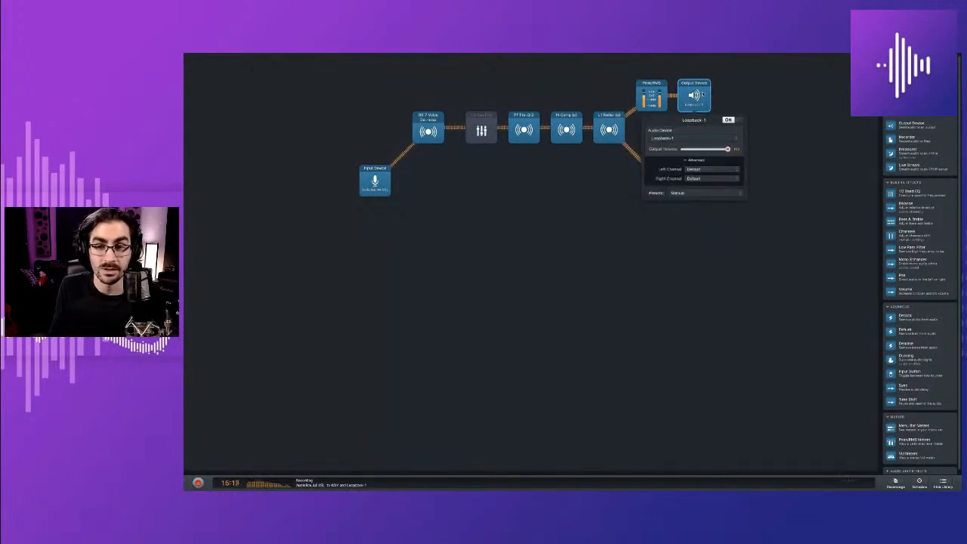
click(702, 94)
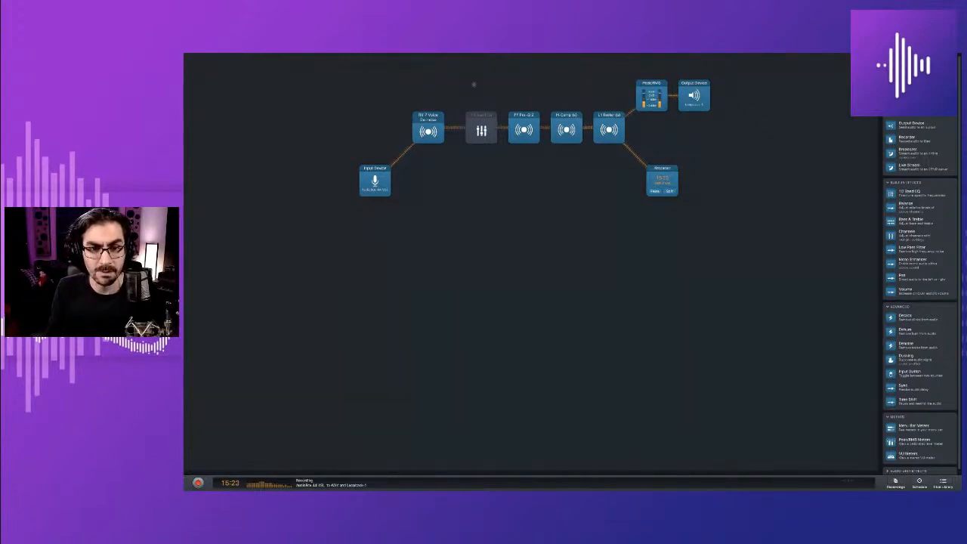
Take the session window out of full screen and check the StreamYard broadcast in Chrome, returning to Audio Hijack.
key(Escape)
key(ctrl+Left)
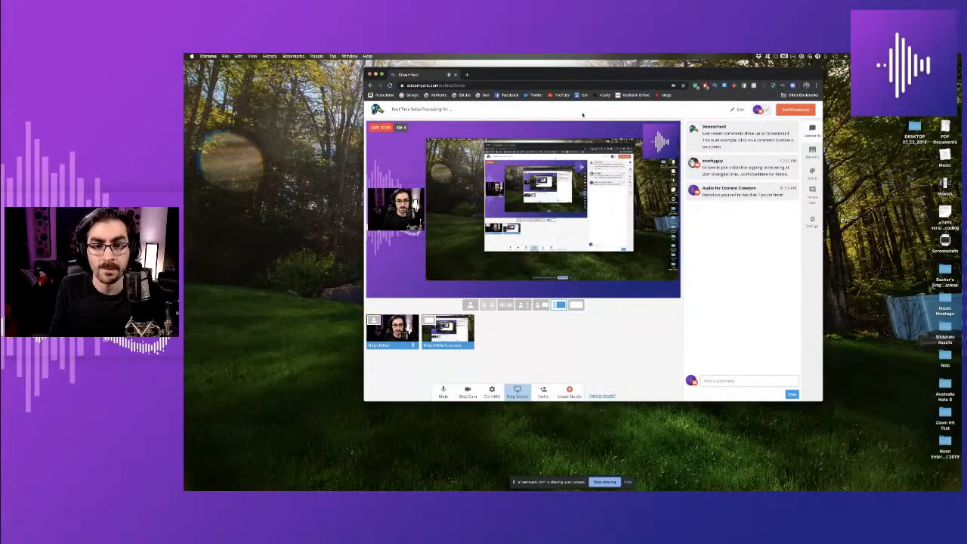
key(ctrl+Right)
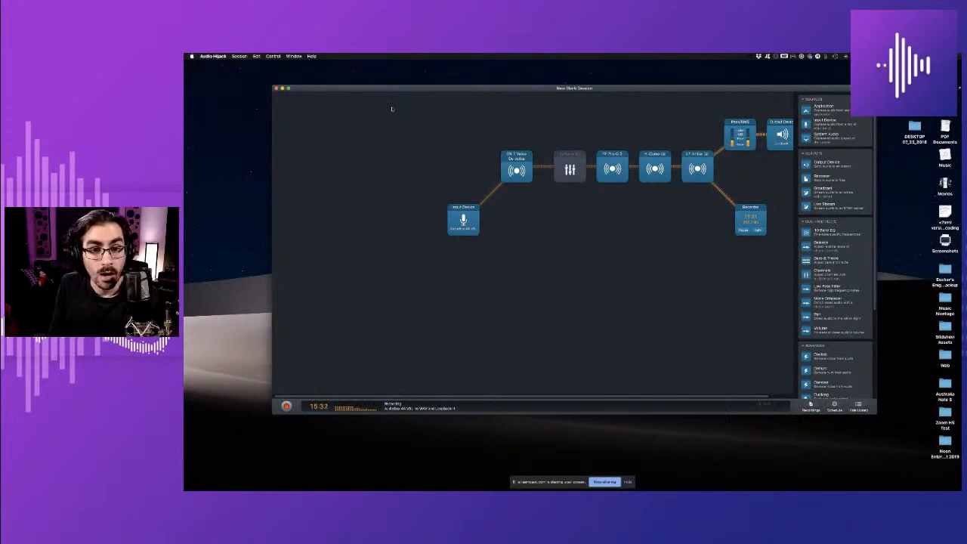
Delete the switched-off 10 Band EQ block between RX 7 Voice De-noise and FF Pro-Q 2.
scroll(401, 108, right, 3)
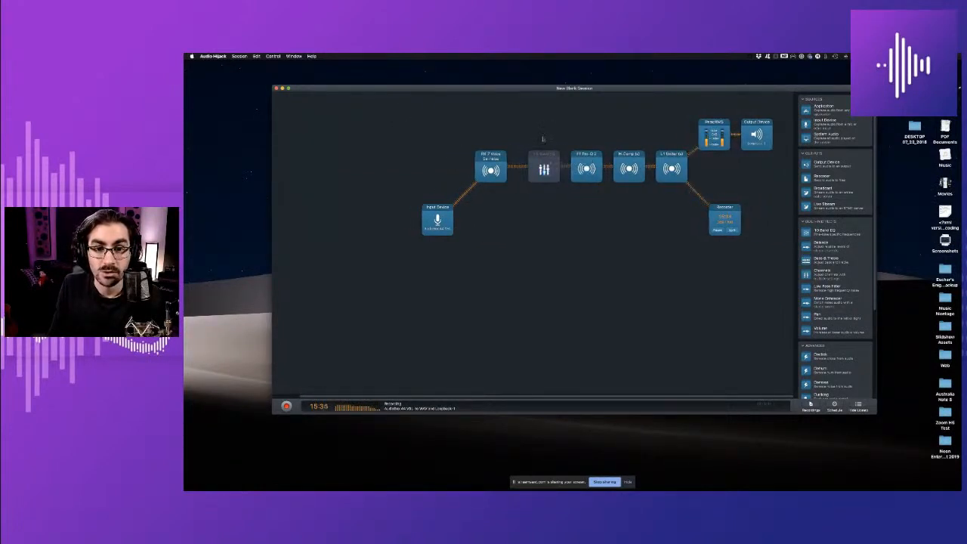
key(Delete)
scroll(519, 120, left, 1)
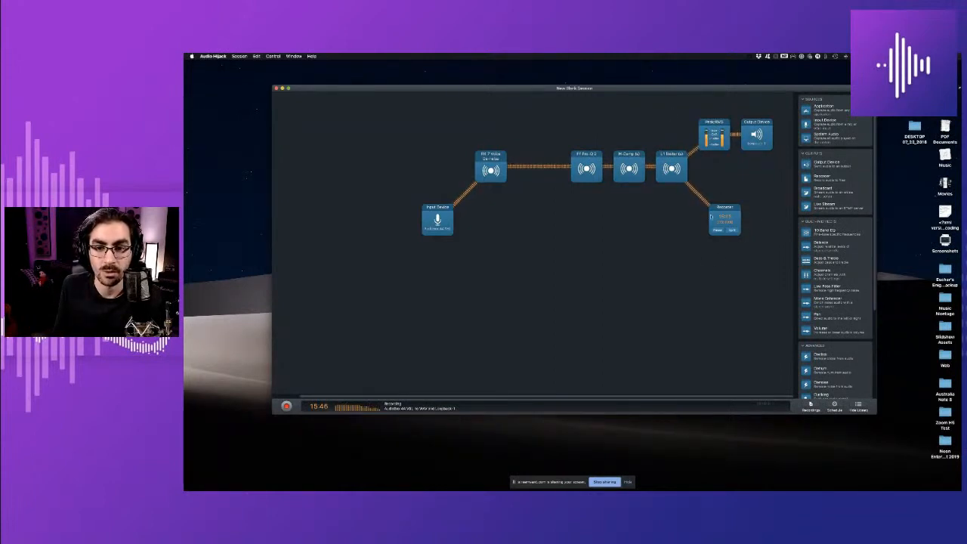
Select the RX 7 Voice De-noise, FF Pro-Q 2, H-Comp and L1 limiter blocks and turn them all off together.
drag(674, 118, 489, 175)
right_click(489, 173)
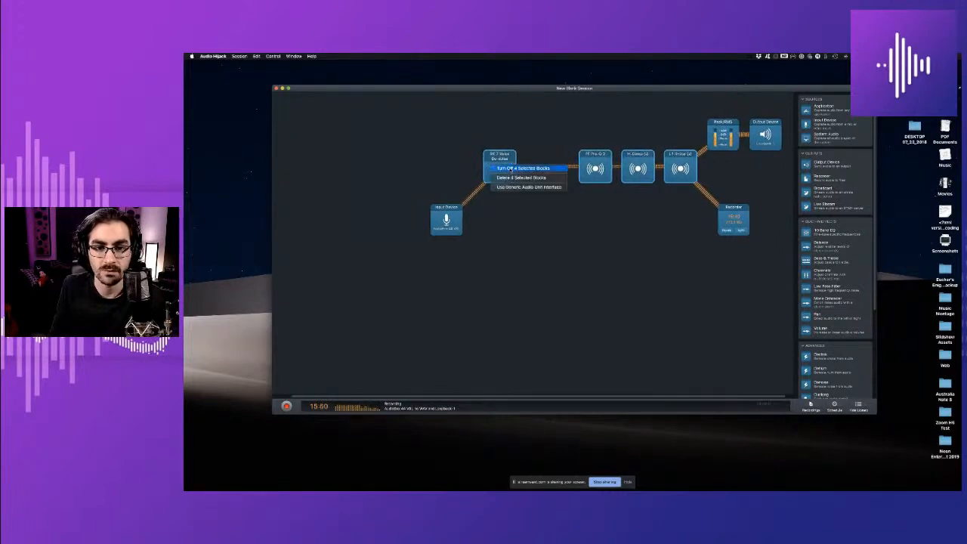
click(512, 171)
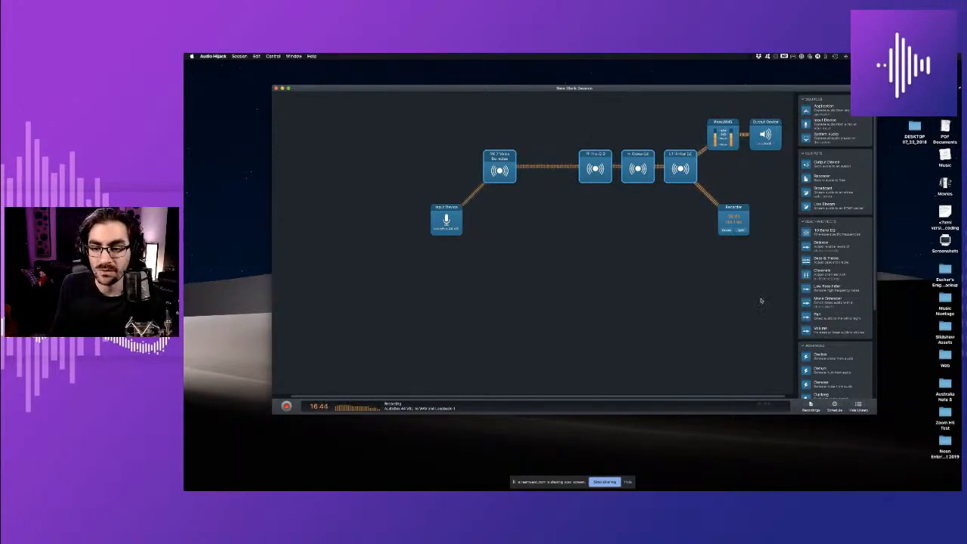
Insert a Declick block between RX 7 Voice De-noise and FF Pro-Q 2, open its settings and show the session full screen.
scroll(831, 306, down, 6)
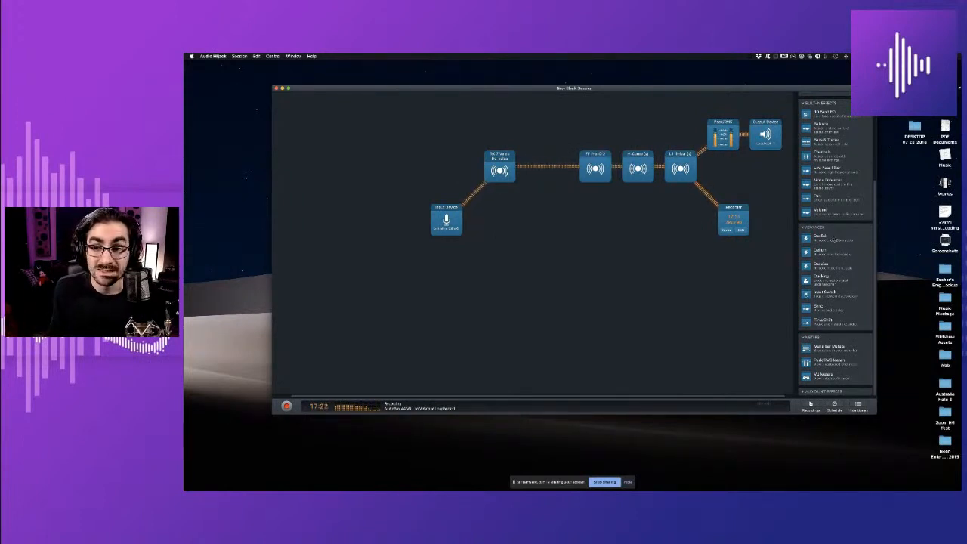
drag(834, 239, 563, 167)
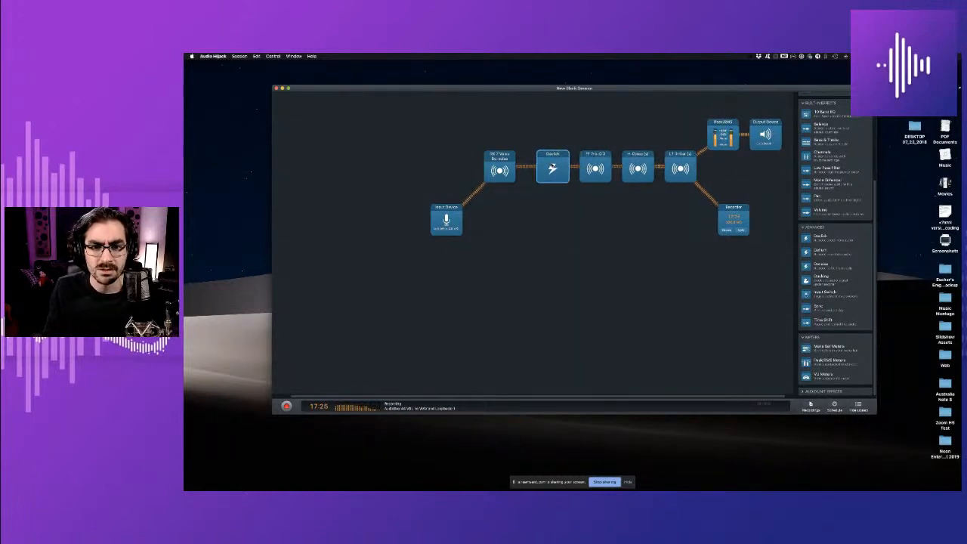
click(552, 168)
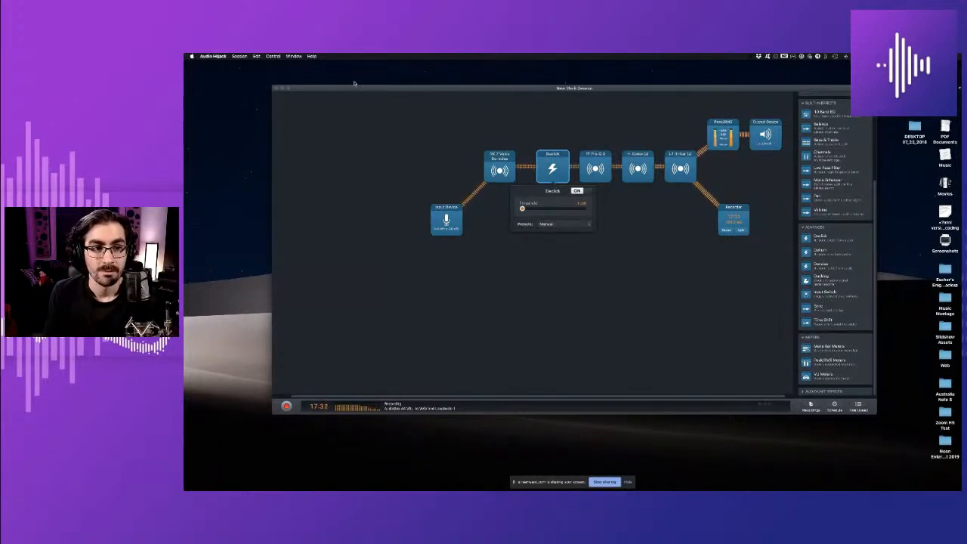
click(287, 89)
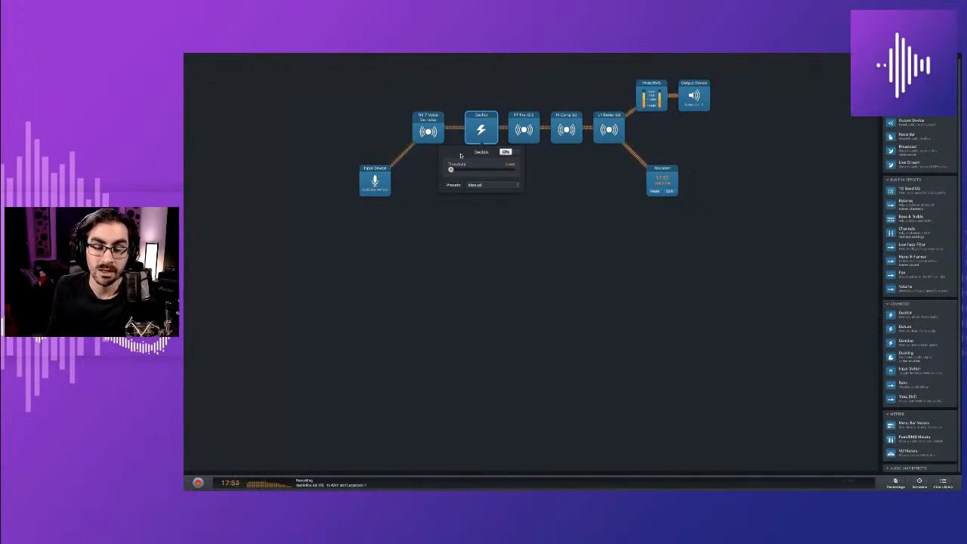
Close the Declick settings, switch the Declick block off and view the FF Pro-Q 2 equalizer settings.
click(462, 103)
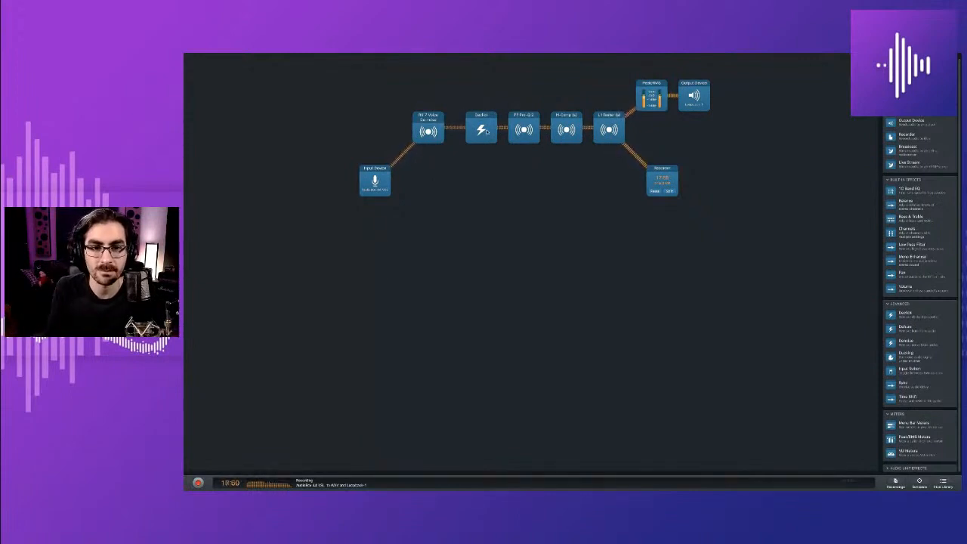
click(483, 108)
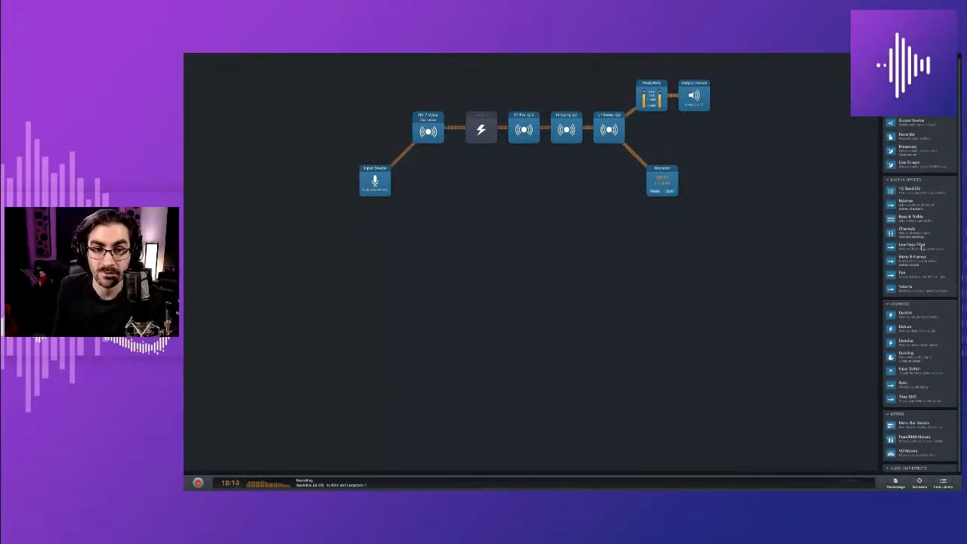
click(523, 128)
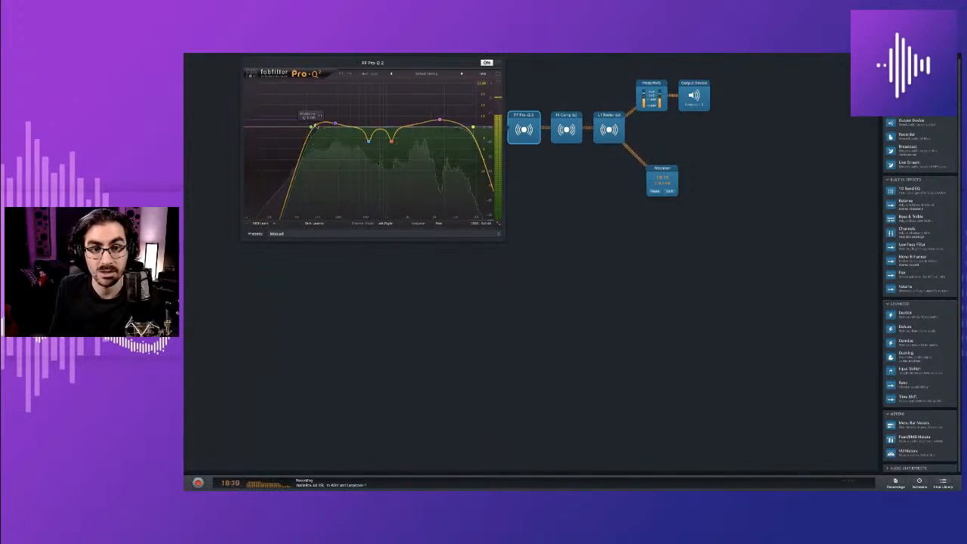
click(510, 132)
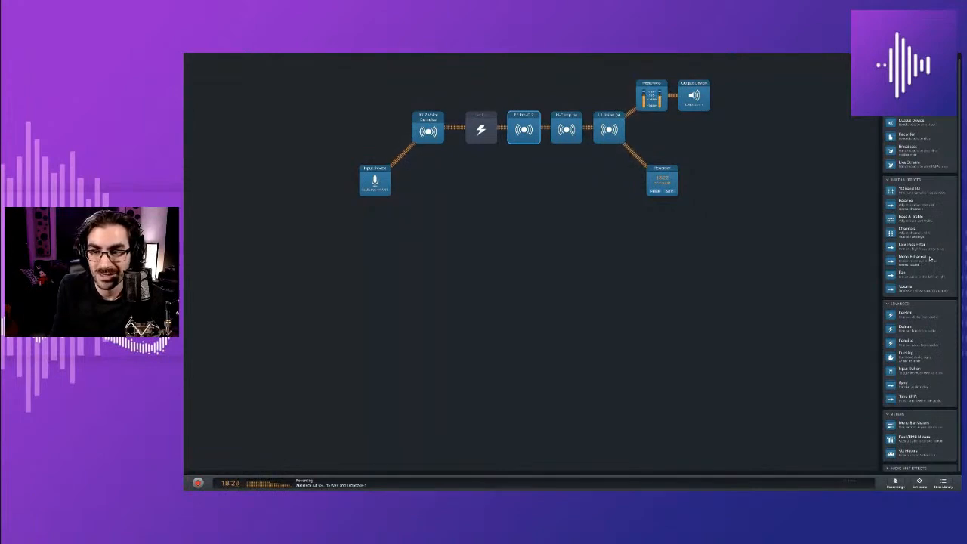
Insert a Pan block between the L1 limiter and the Peak/RMS meters and move the Recorder block further down.
drag(923, 277, 654, 114)
drag(663, 169, 685, 202)
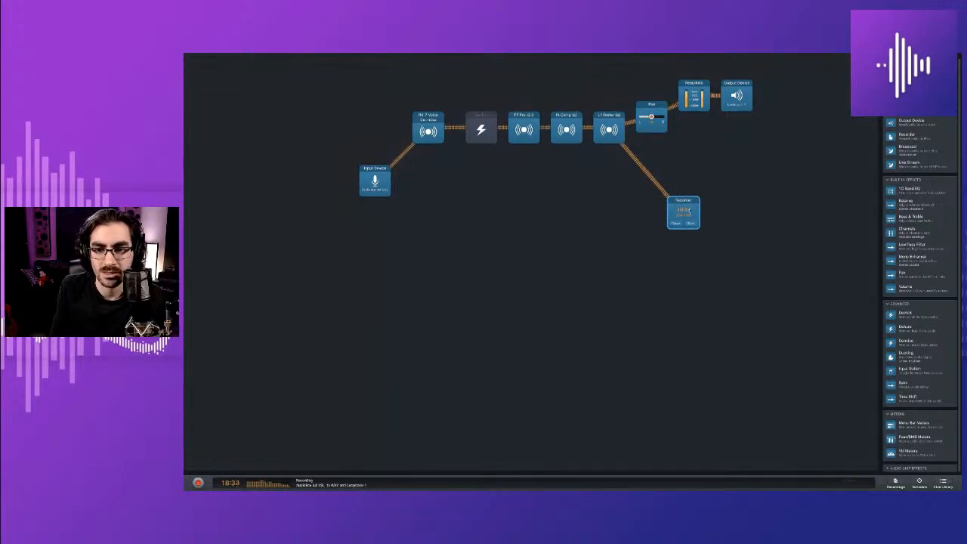
Check the StreamYard broadcast's comments in Chrome and return to the Audio Hijack signal chain.
key(ctrl+Left)
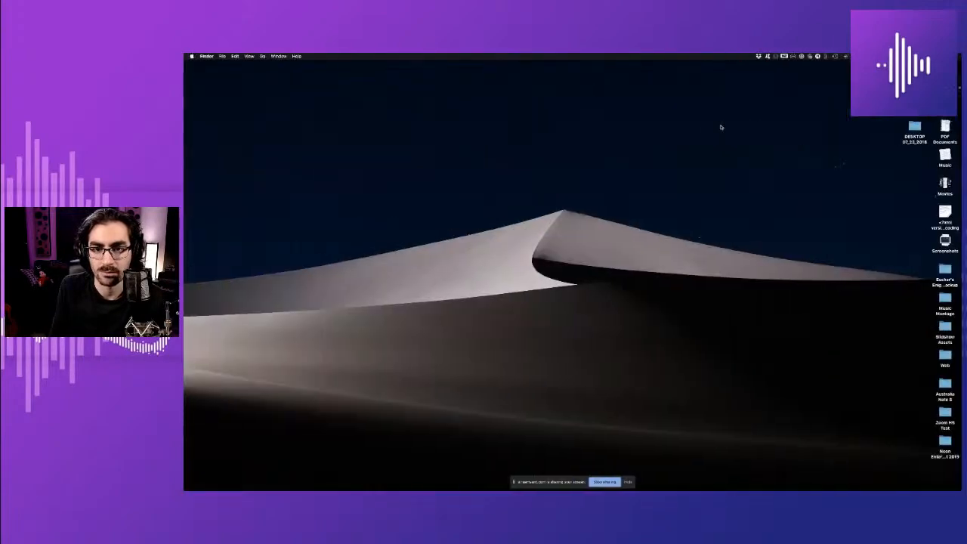
key(ctrl+Right)
key(ctrl+Left)
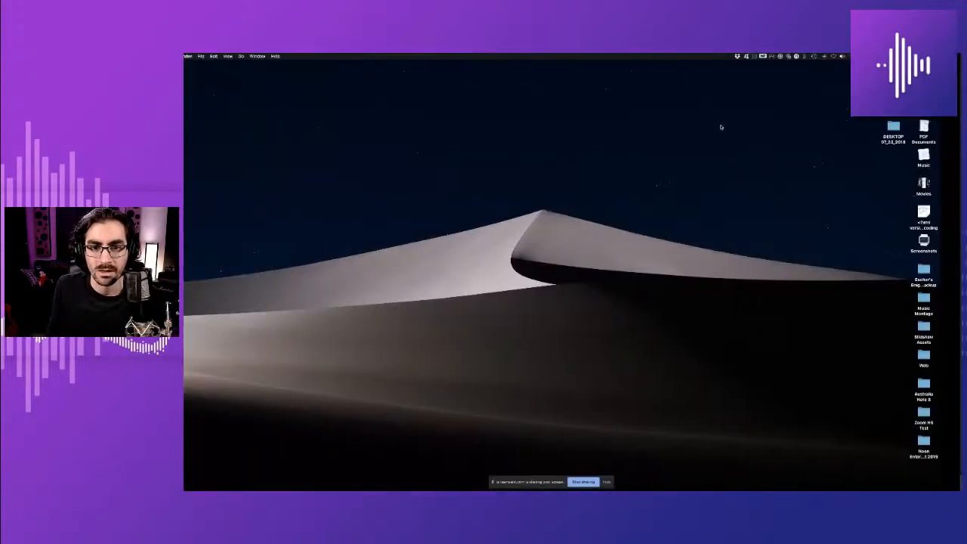
key(ctrl+Left)
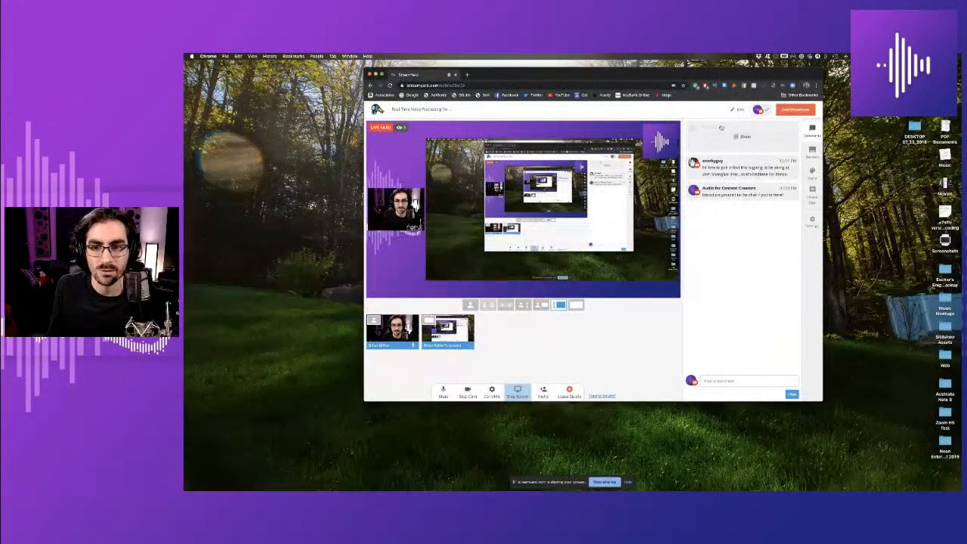
key(ctrl+Right)
key(ctrl+Right)
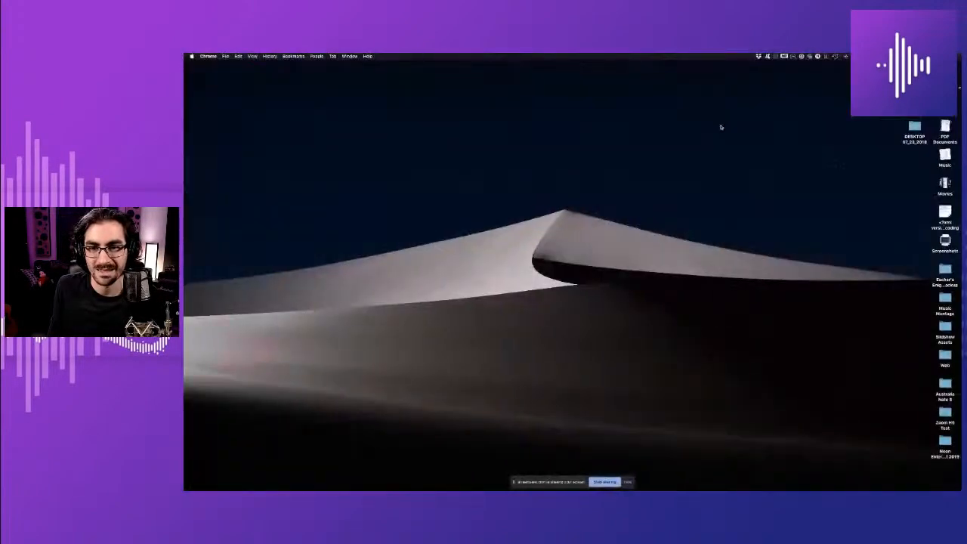
mouse_move(688, 214)
mouse_down()
mouse_move(684, 247)
mouse_move(676, 209)
mouse_move(690, 202)
mouse_up()
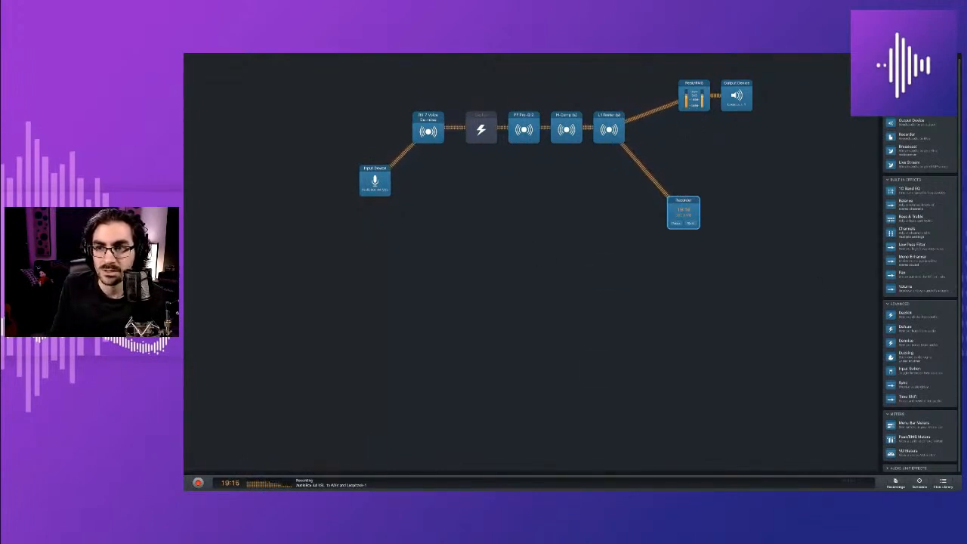
Add an Application source block next to the Output Device, set its source to iTunes and leave full screen.
drag(843, 76, 736, 128)
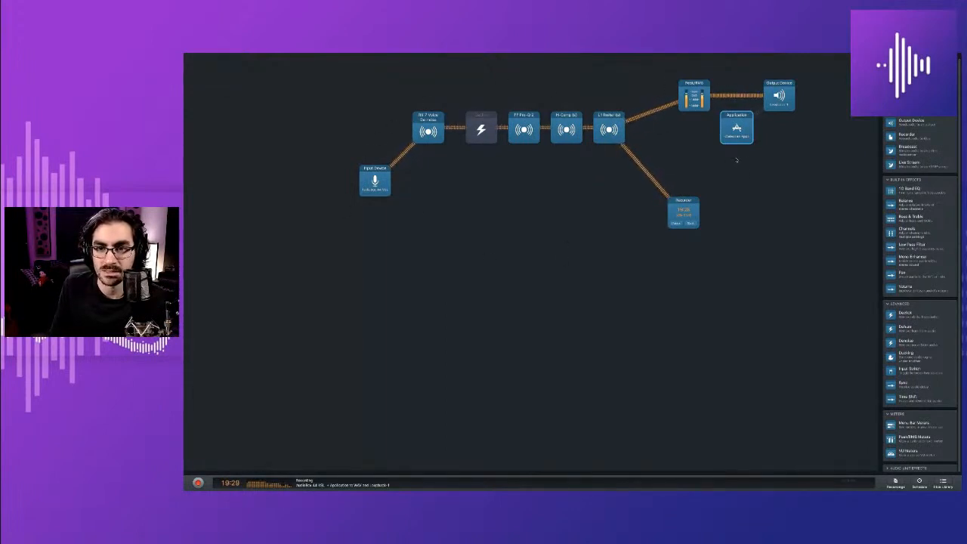
click(736, 130)
click(726, 174)
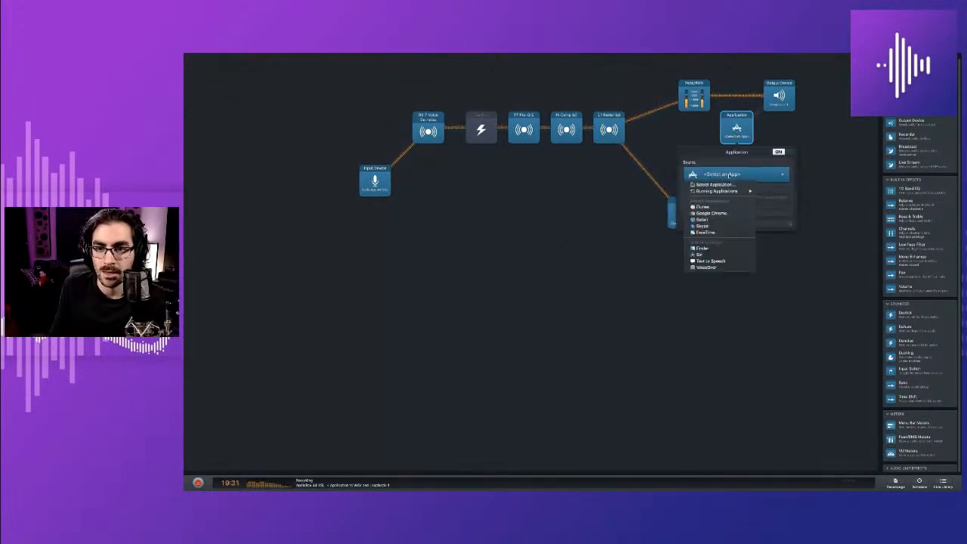
click(709, 206)
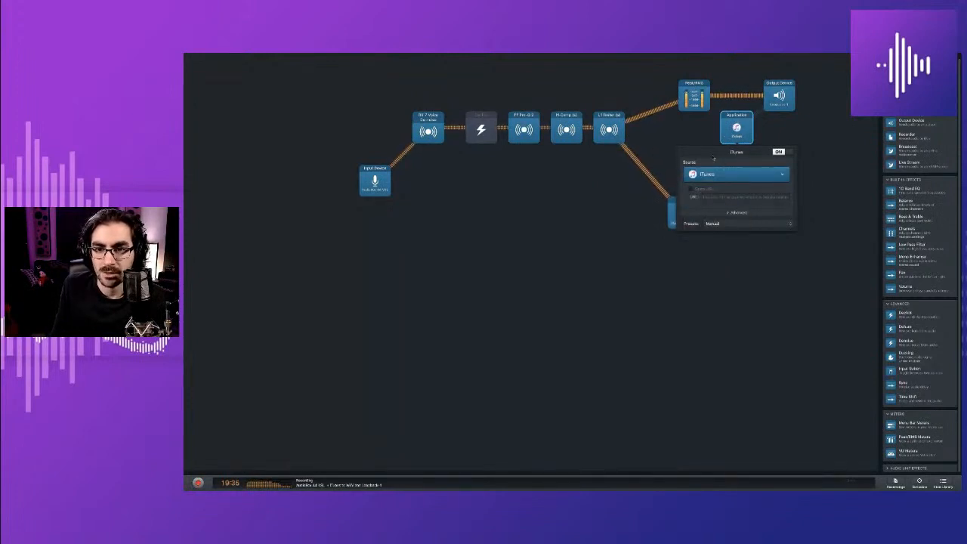
key(Escape)
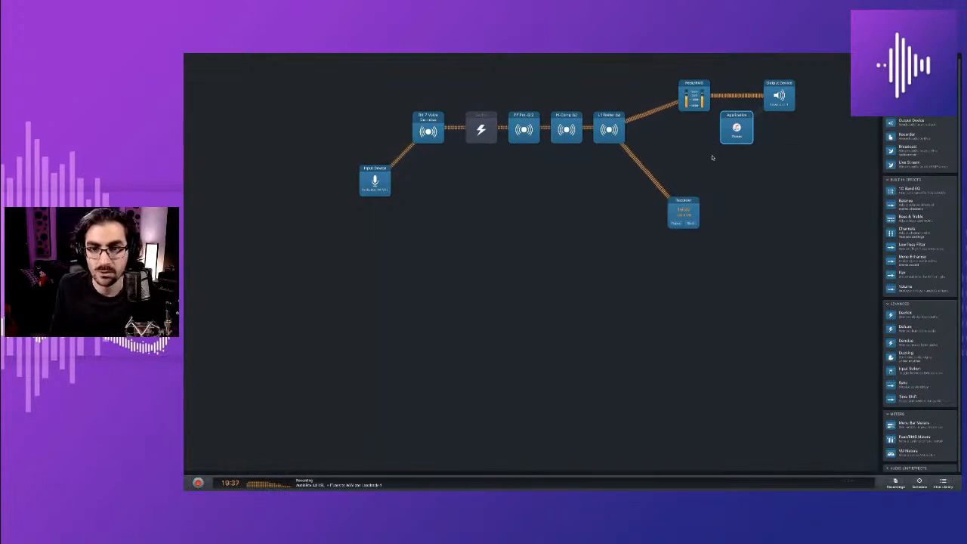
key(Escape)
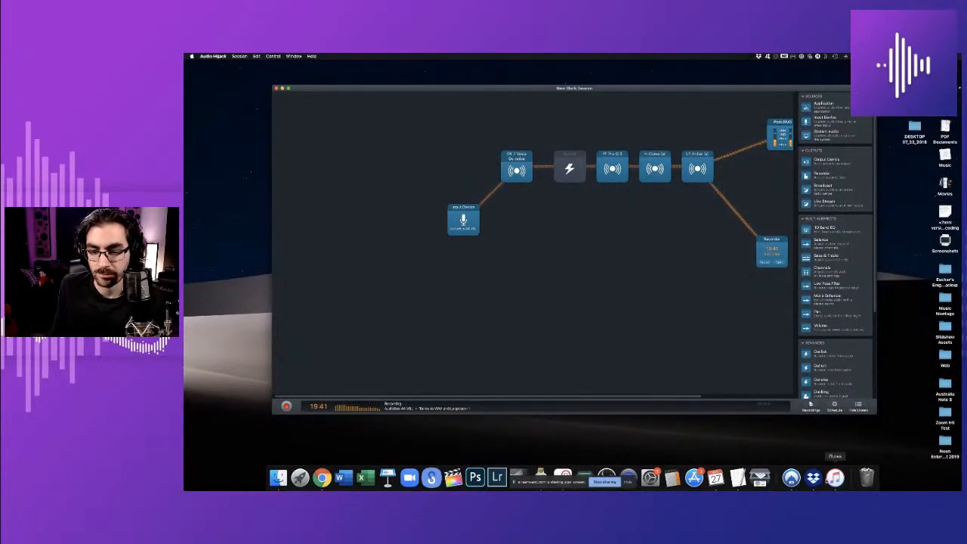
Open iTunes and arrange its window and the Audio Hijack session window so both can be seen.
click(835, 476)
drag(769, 67, 761, 189)
drag(783, 89, 867, 64)
click(788, 397)
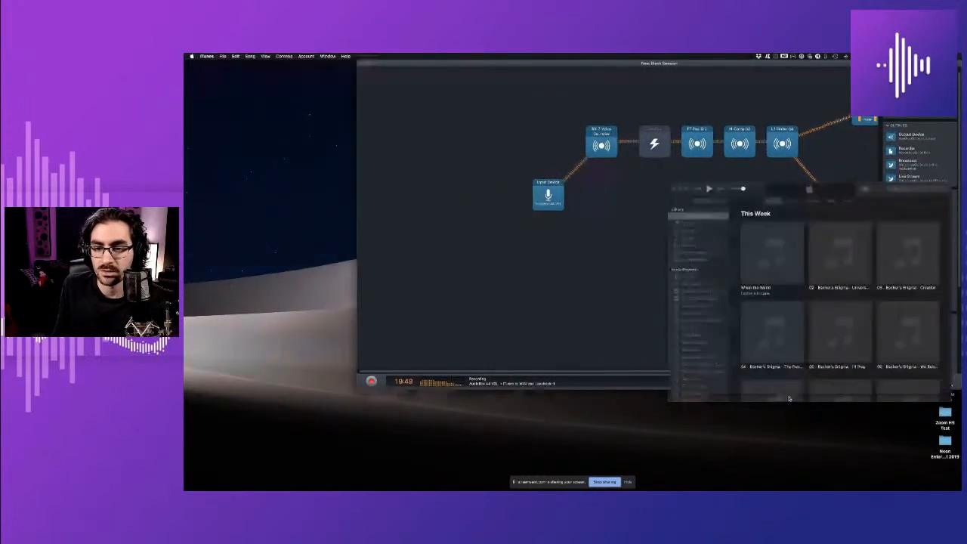
drag(768, 188, 383, 224)
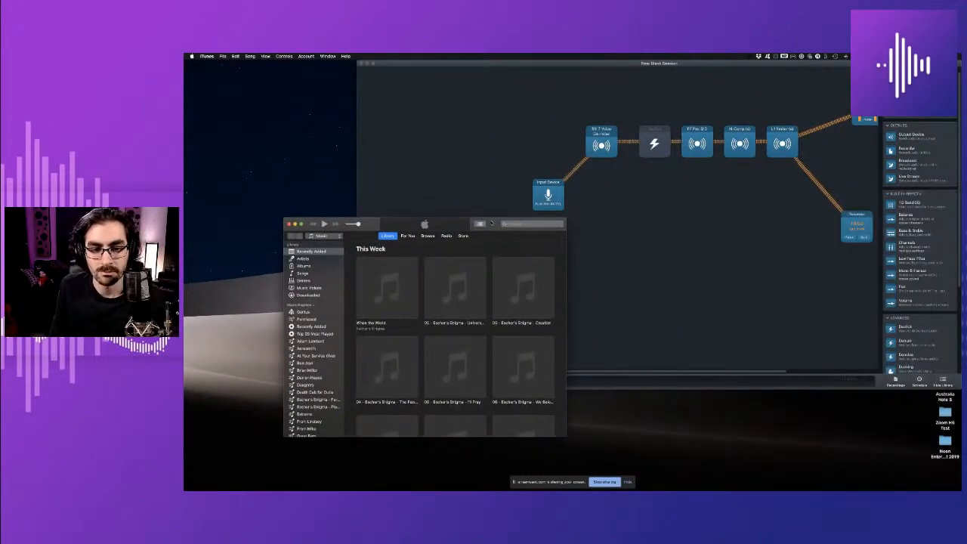
Bring the session's iTunes Application block into view and play the song "When the World" in iTunes.
click(383, 284)
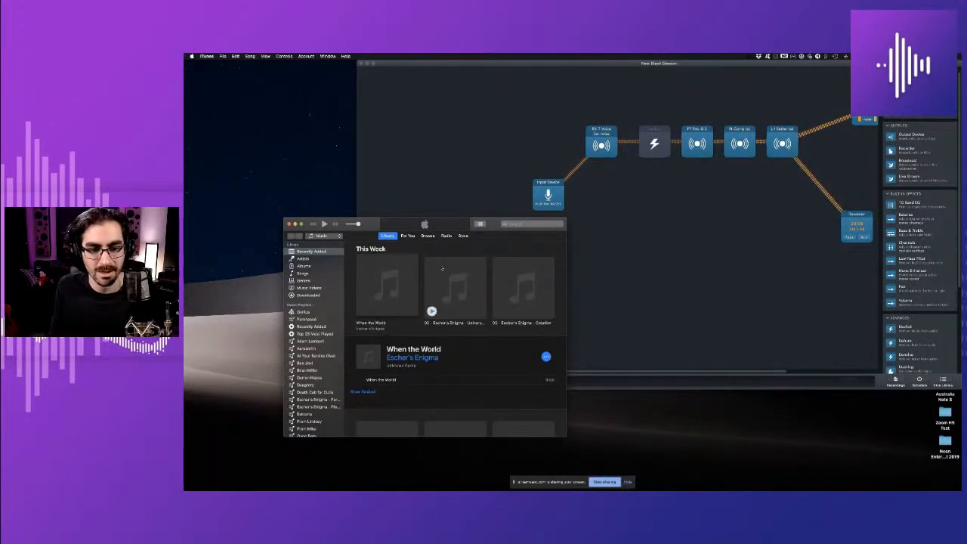
click(388, 285)
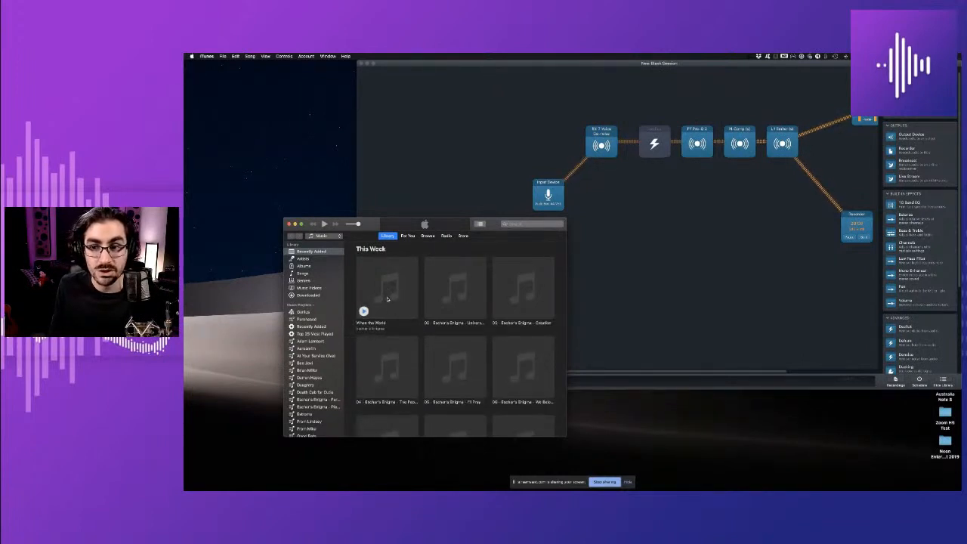
scroll(677, 243, right, 5)
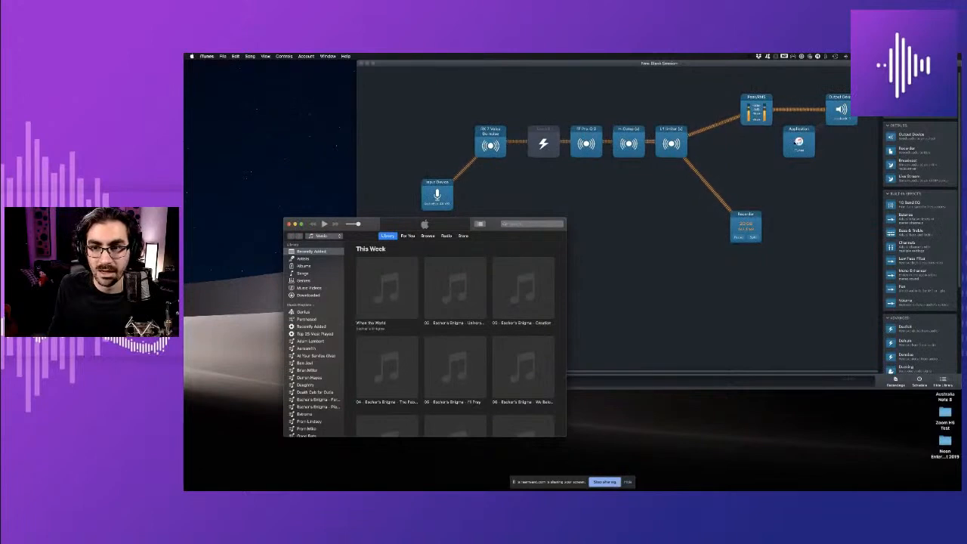
mouse_move(373, 302)
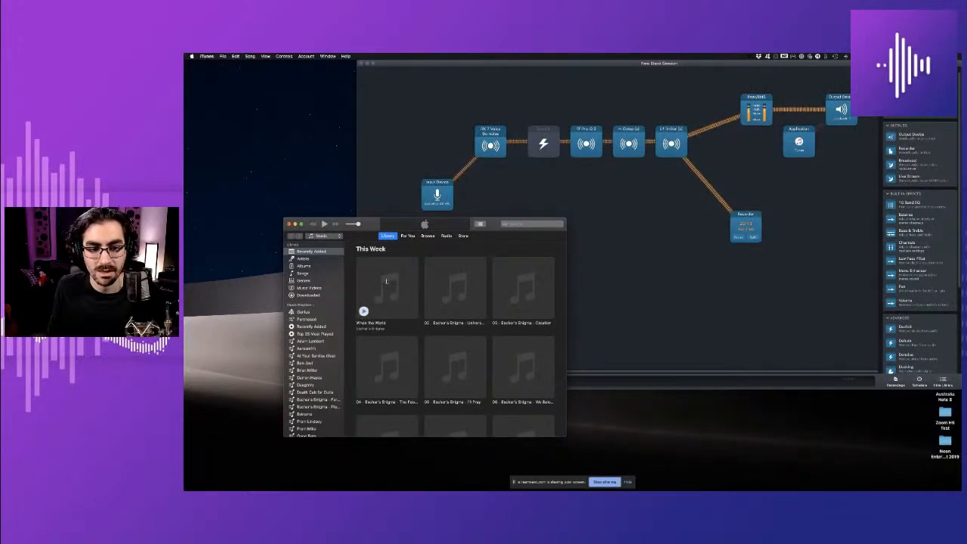
click(372, 302)
mouse_move(359, 384)
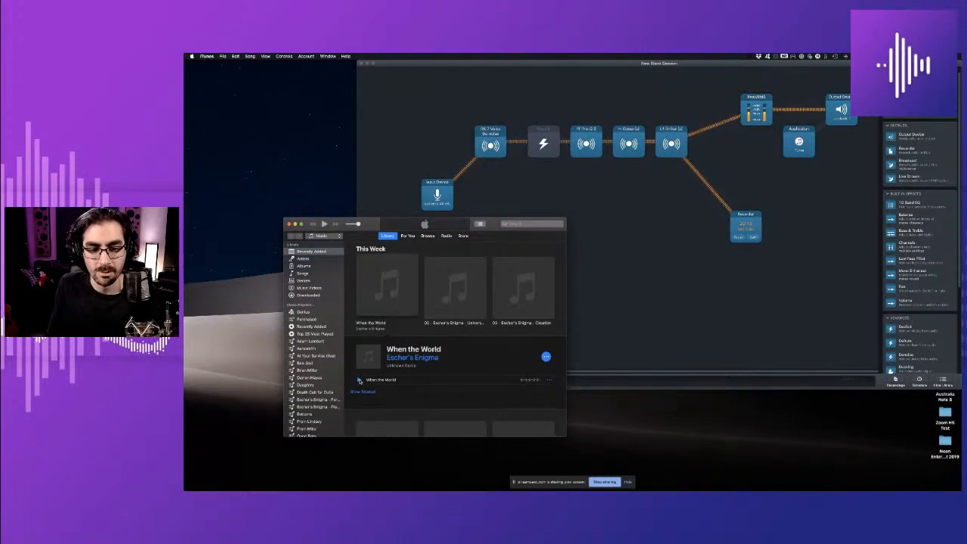
click(360, 380)
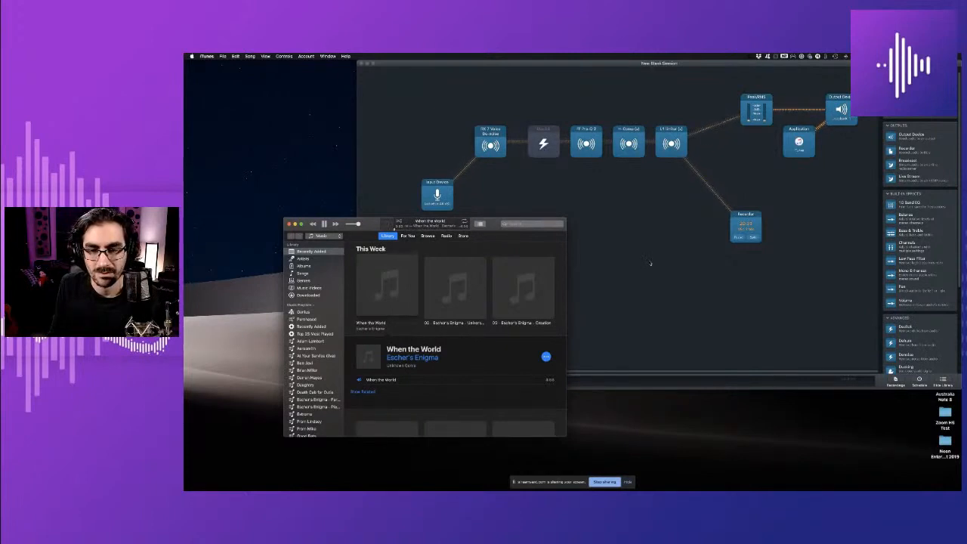
Switch to Loopback and add iTunes as a source of the Loopback-1 virtual device.
mouse_move(715, 488)
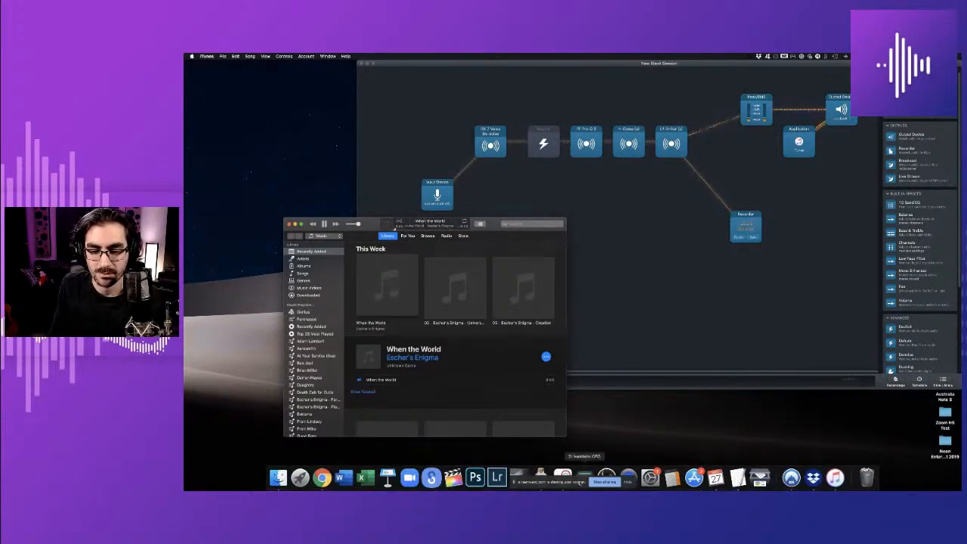
click(562, 477)
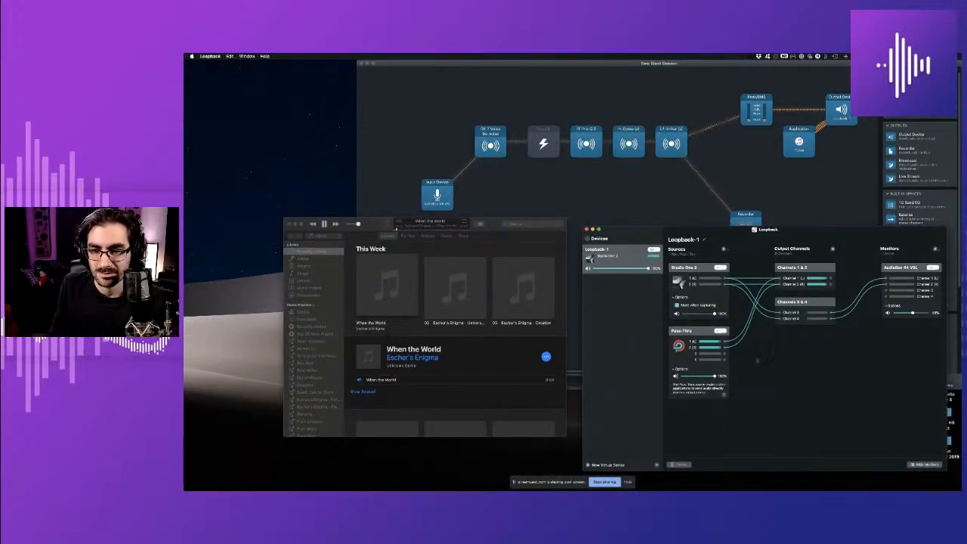
click(723, 249)
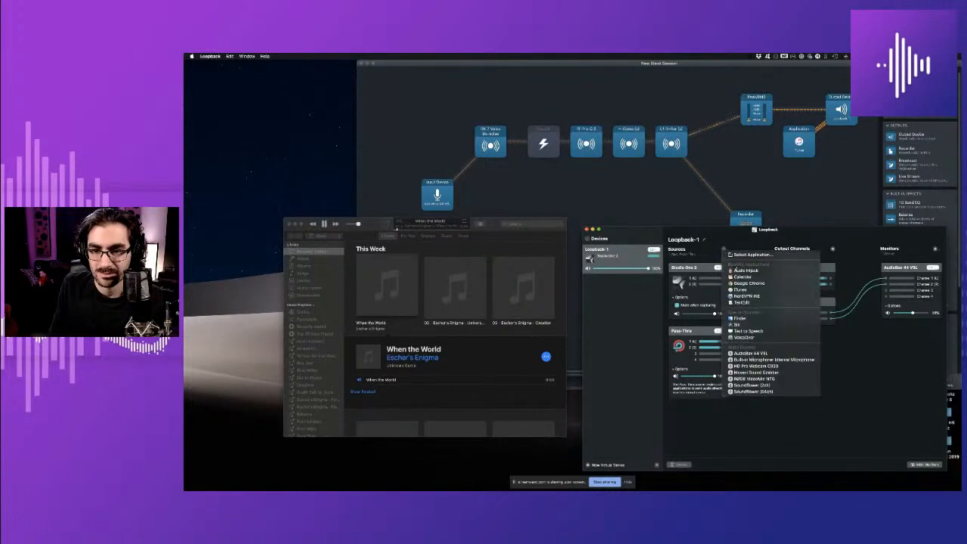
click(740, 289)
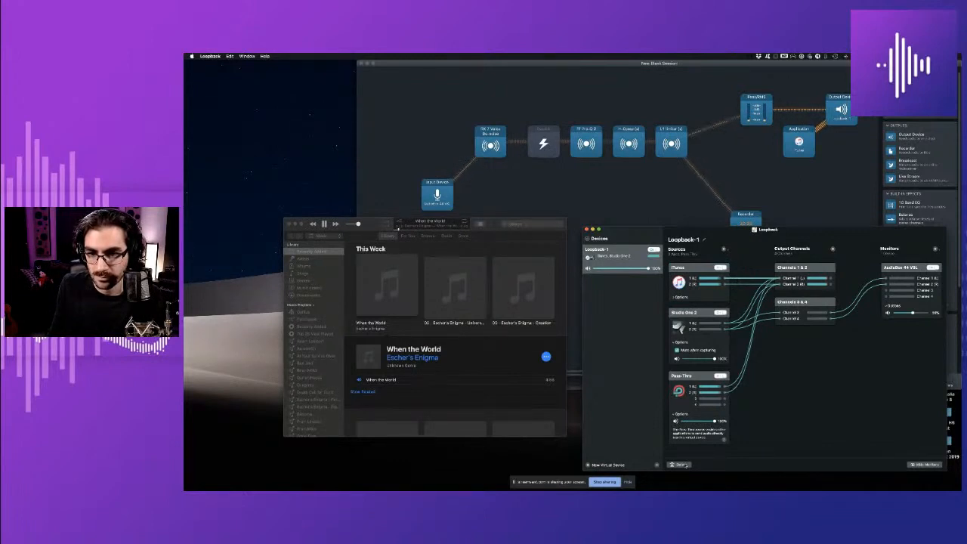
Delete the iTunes connections to Channels 1 & 2 and wire its left and right outputs to Channels 3 and 4.
click(747, 283)
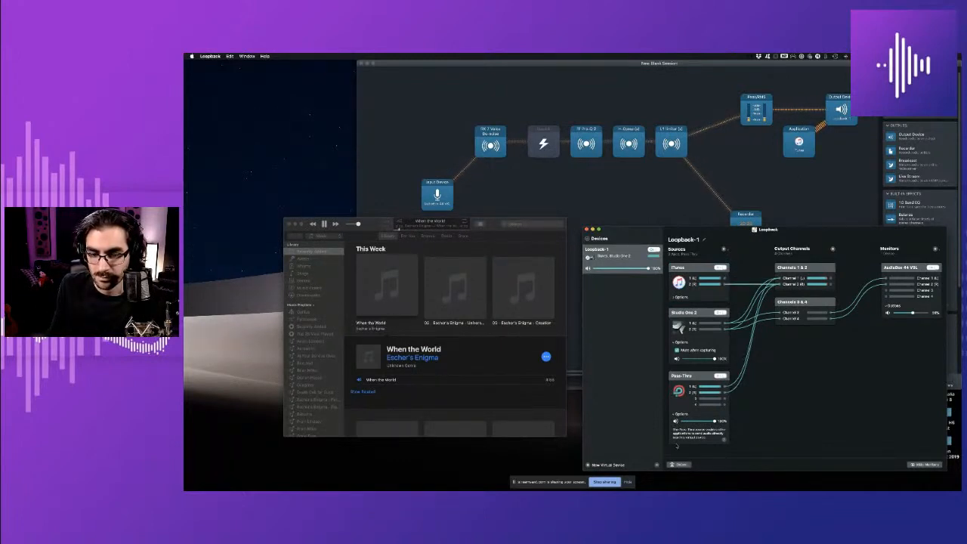
click(672, 465)
drag(724, 279, 780, 313)
drag(725, 285, 779, 319)
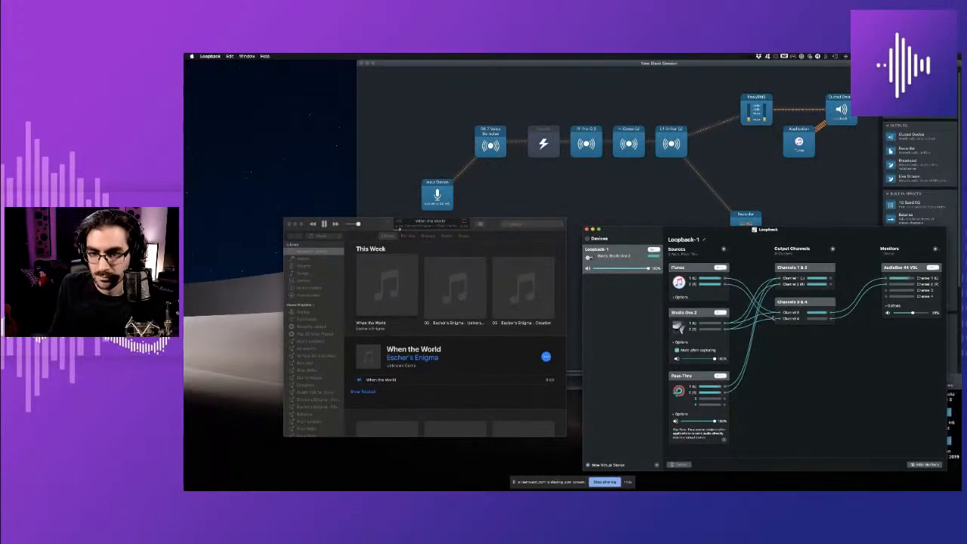
Return to the StreamYard broadcast in Chrome and change its layout to the full-frame camera view.
click(793, 188)
key(ctrl+Left)
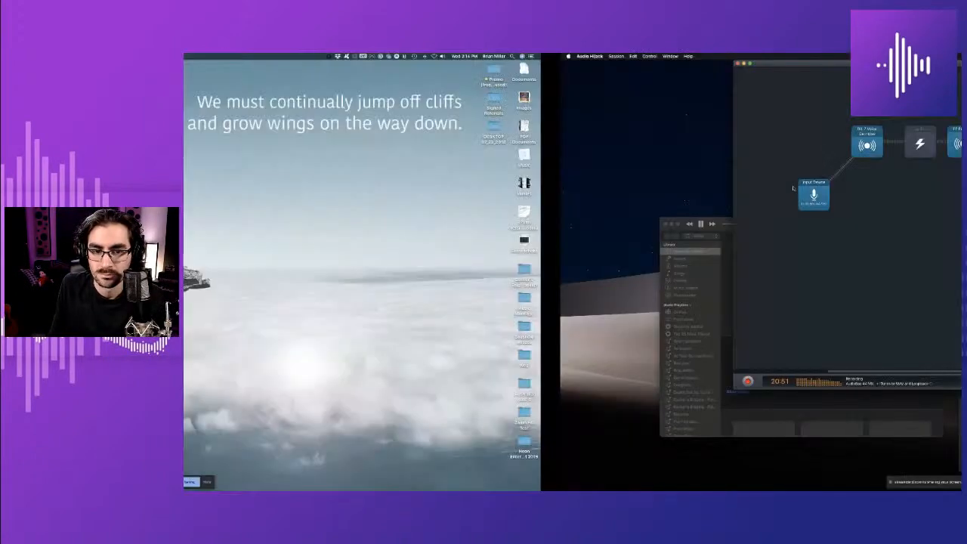
key(ctrl+Right)
key(ctrl+Right)
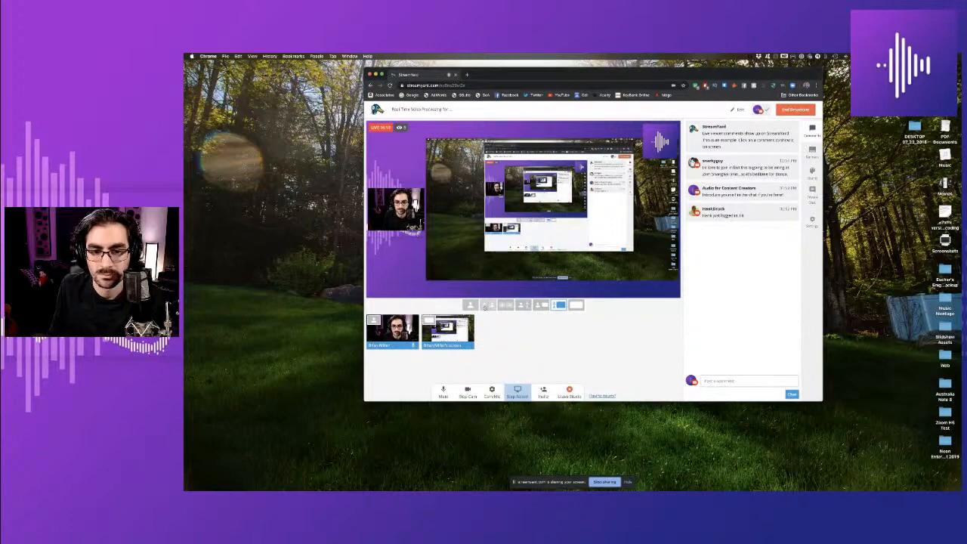
click(541, 304)
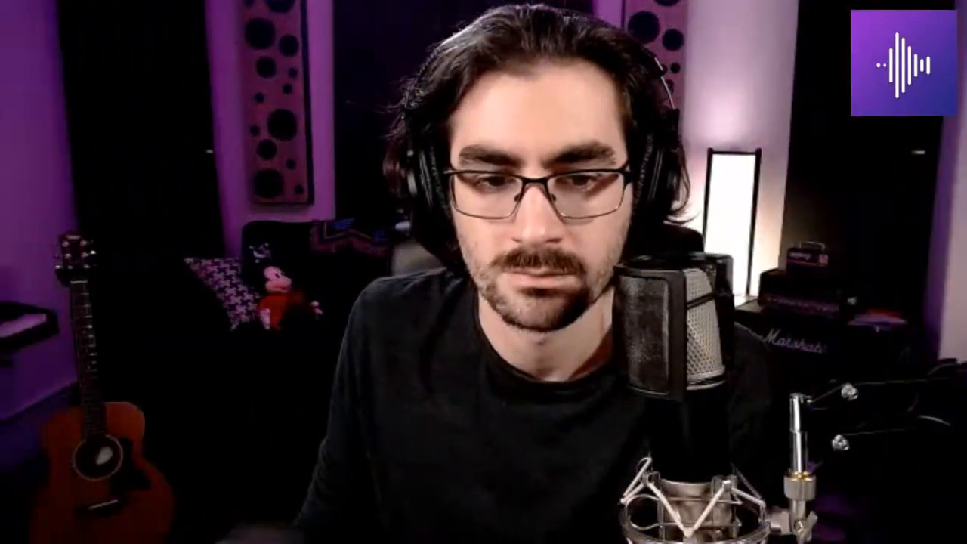
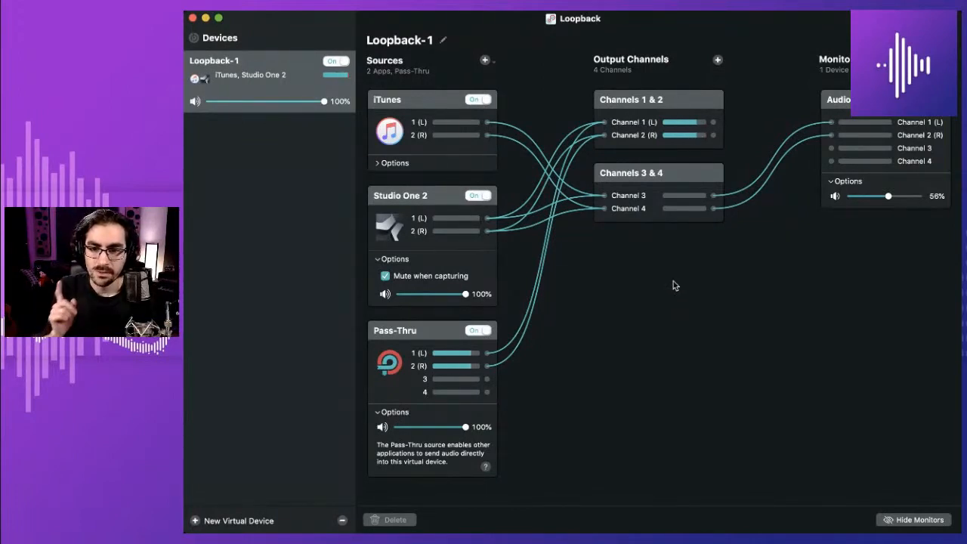
Turn off the iTunes source of Loopback-1.
click(477, 99)
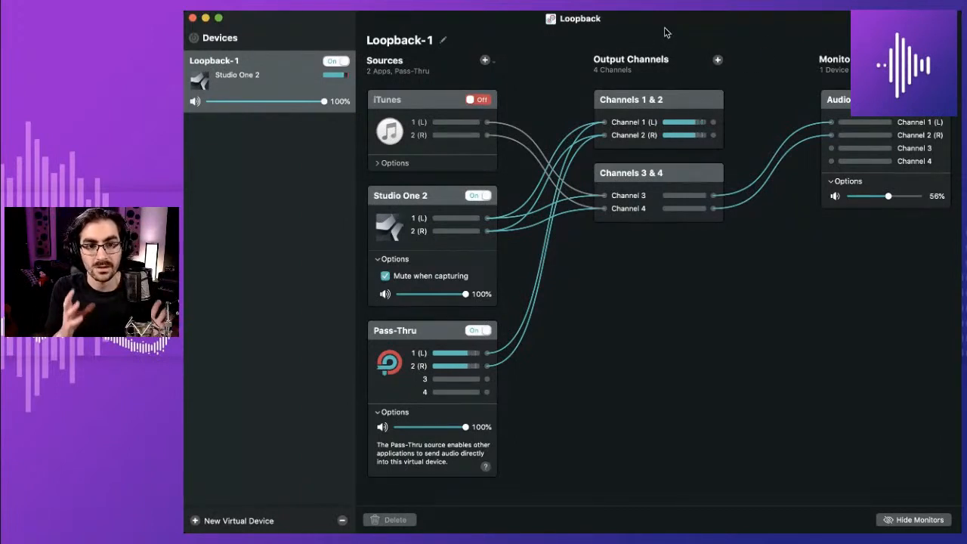
key(super+Tab)
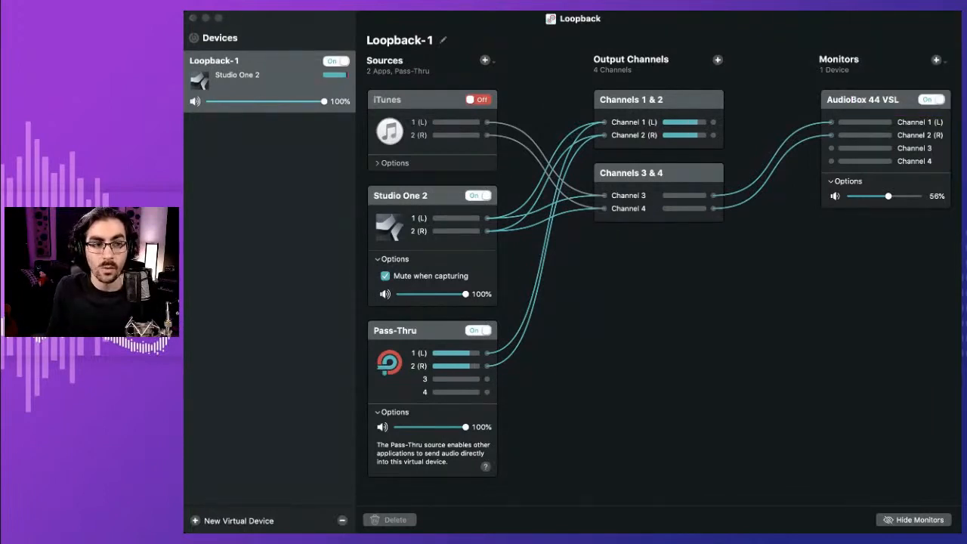
click(706, 26)
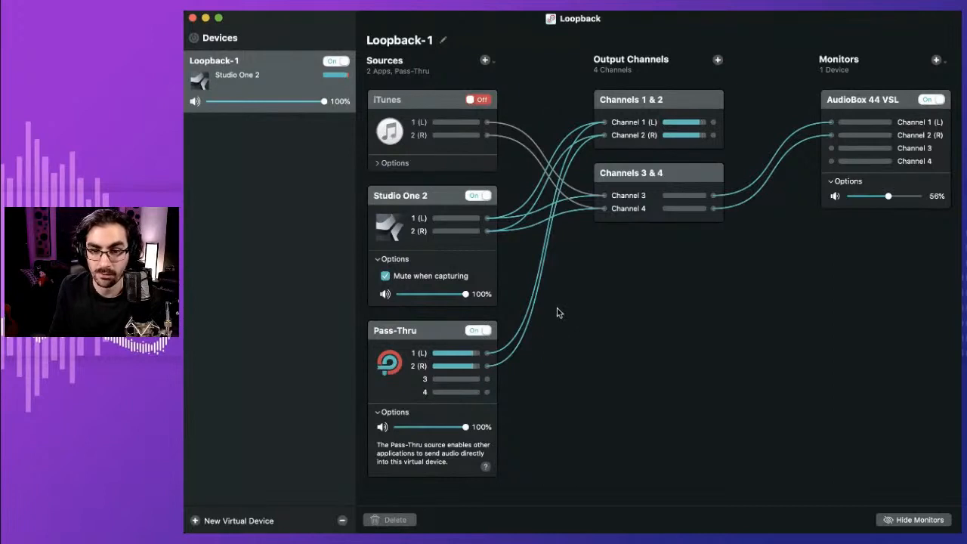
Examine the Pass-Thru source, its wires to output Channels 1 & 2, and the iTunes source.
click(426, 334)
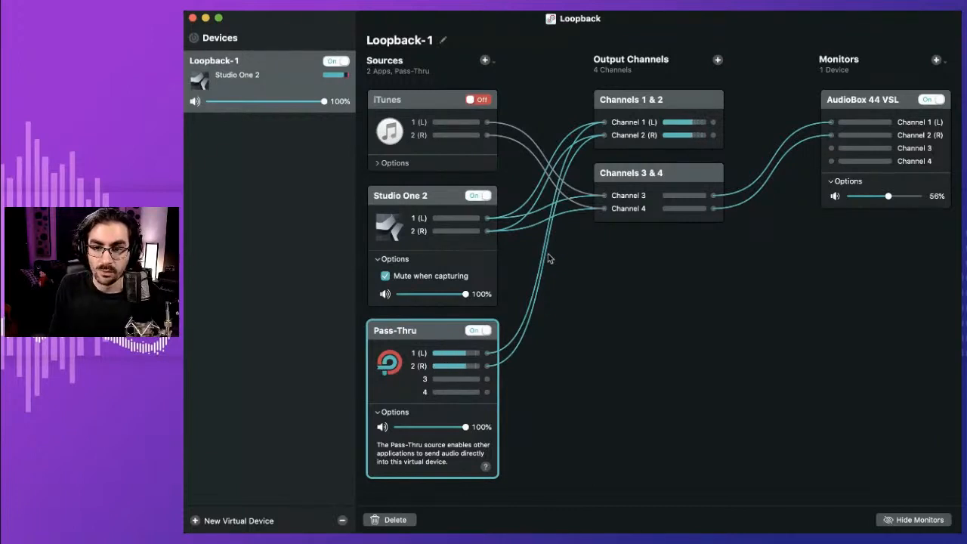
click(511, 343)
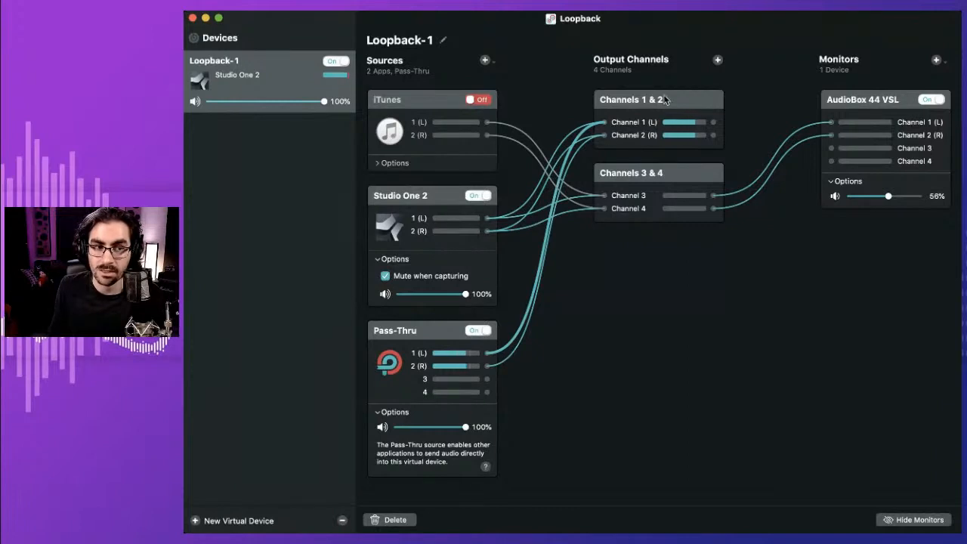
click(628, 101)
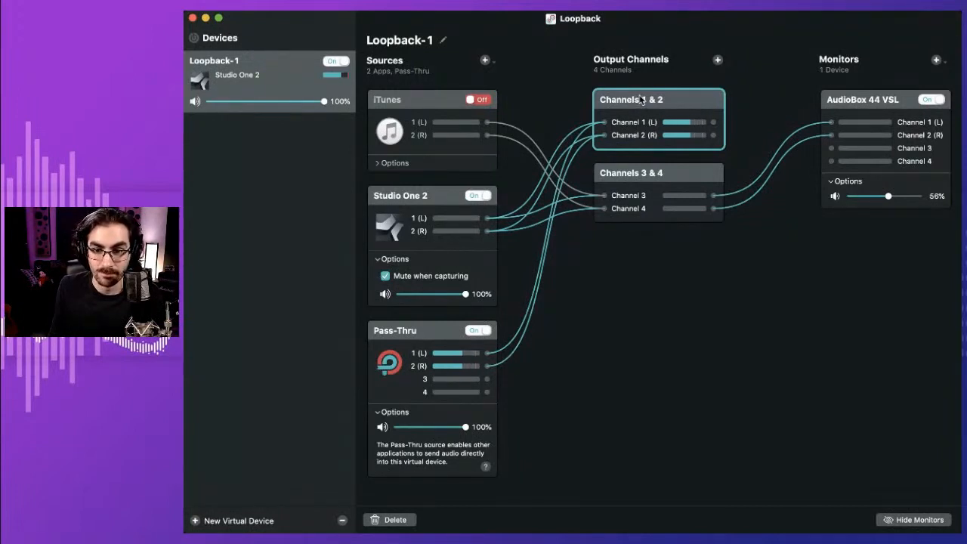
click(393, 108)
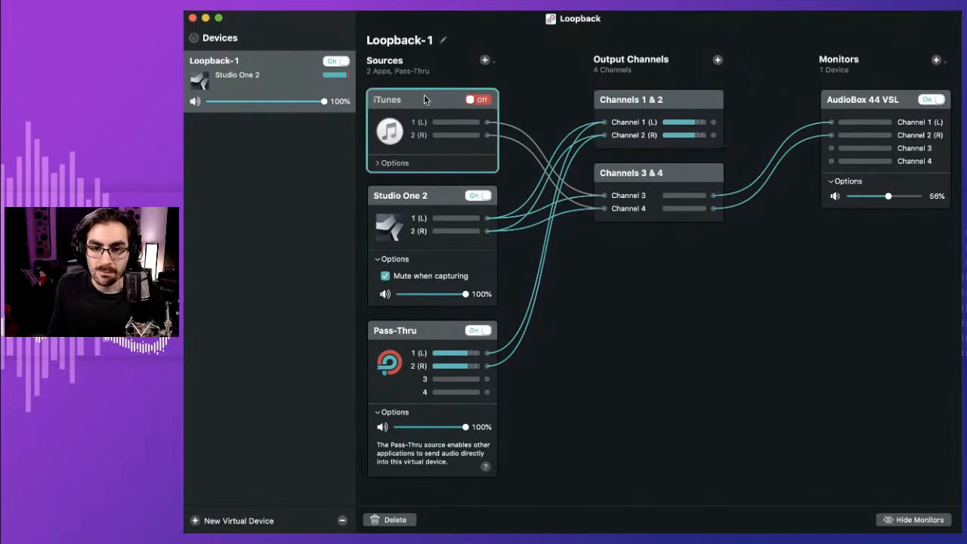
click(483, 101)
Add the output channel pair Channels 5 & 6 to Loopback-1 and delete it again.
click(687, 176)
click(717, 59)
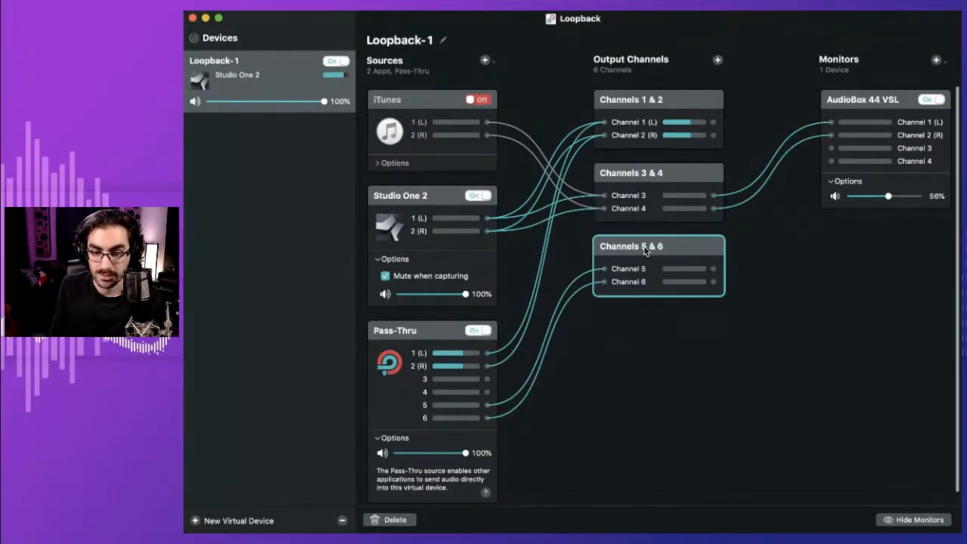
click(389, 520)
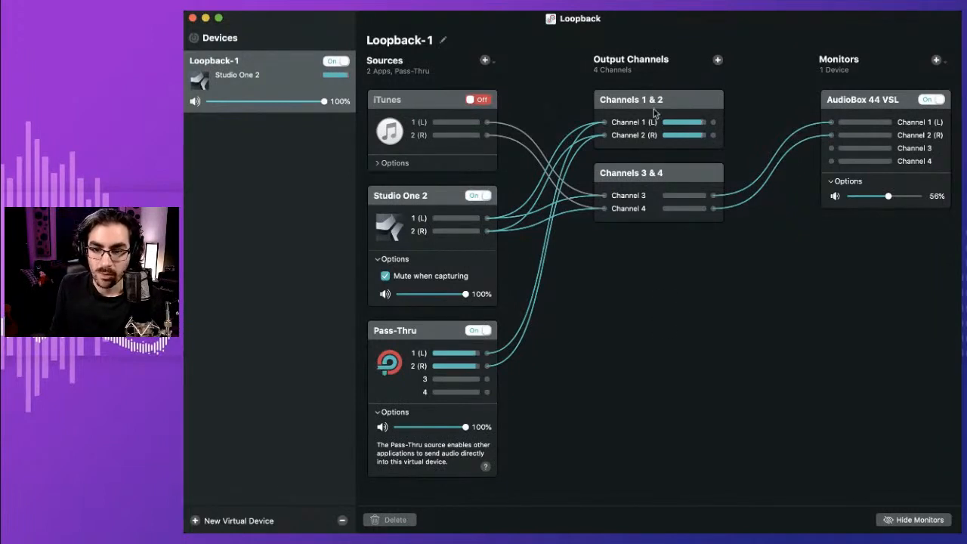
Turn the iTunes source on, then inspect its route through Channels 3 & 4 to the AudioBox 44 VSL monitor and the Pass-Thru route.
click(477, 100)
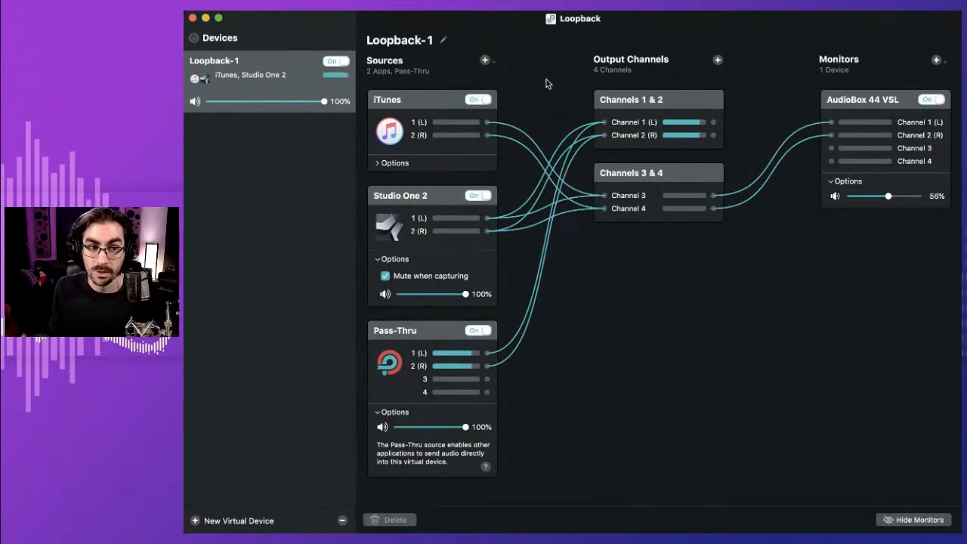
click(430, 104)
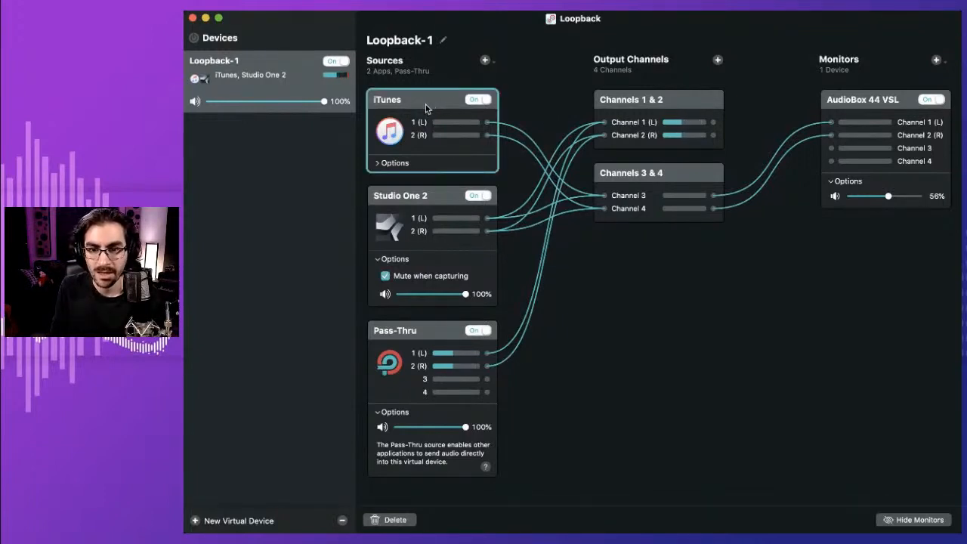
click(674, 173)
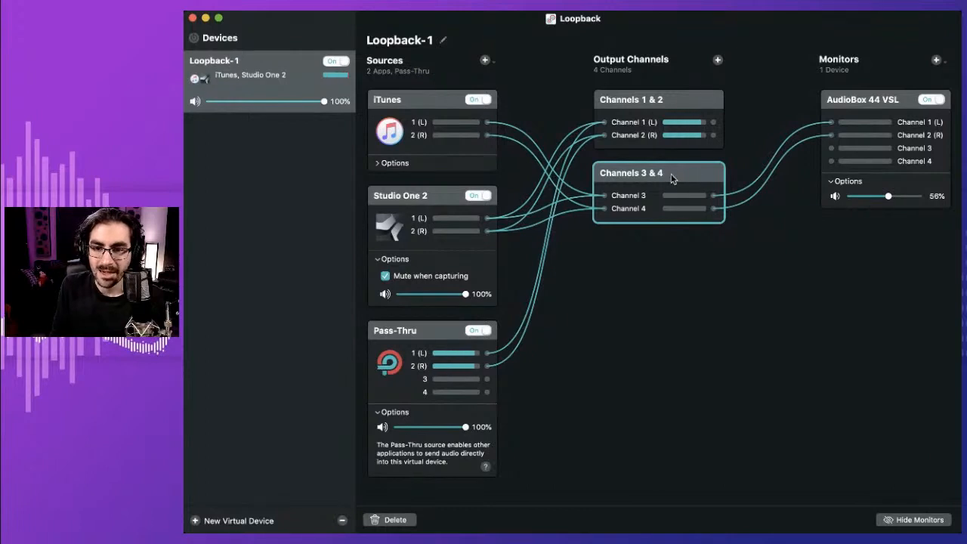
click(894, 103)
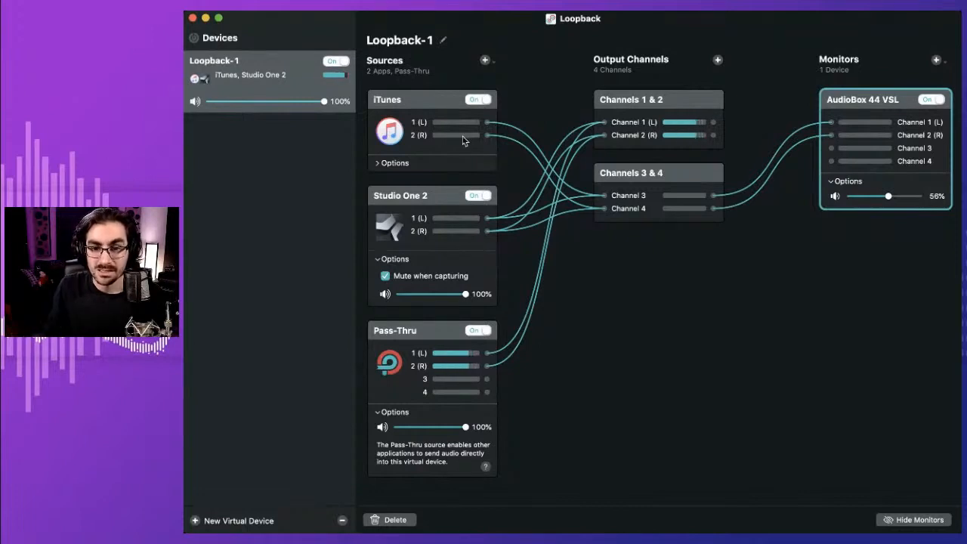
click(676, 102)
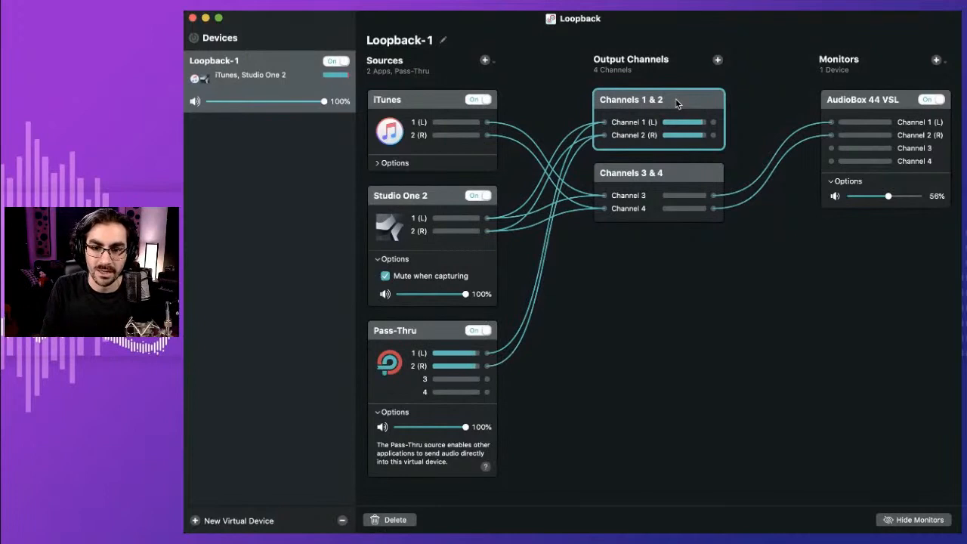
click(424, 332)
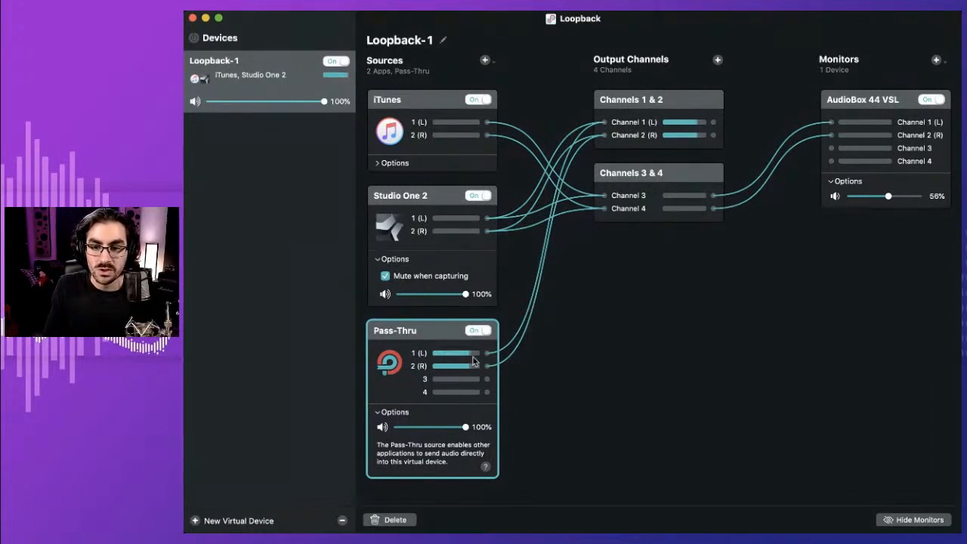
Wire the iTunes left and right outputs to output Channels 1 and 2 as well.
click(662, 107)
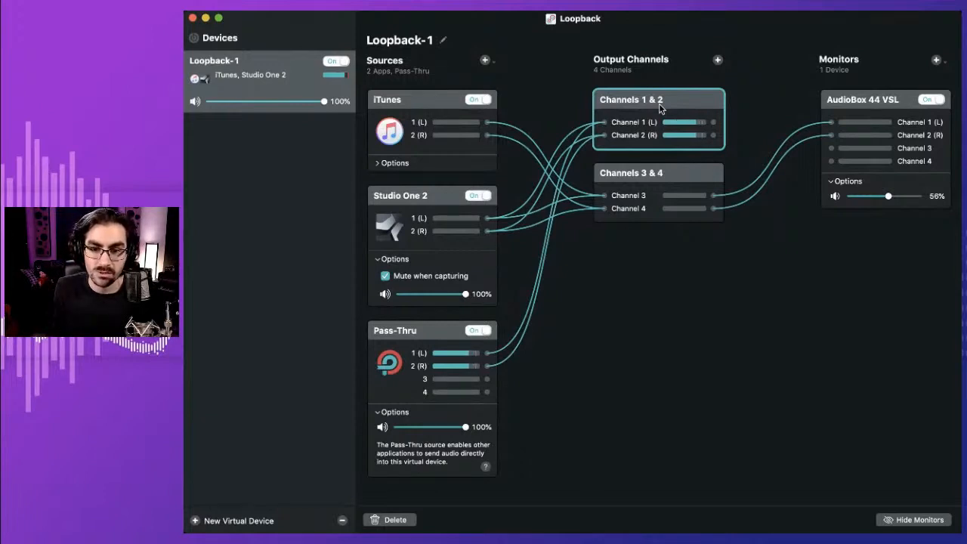
drag(487, 122, 604, 121)
drag(487, 134, 605, 135)
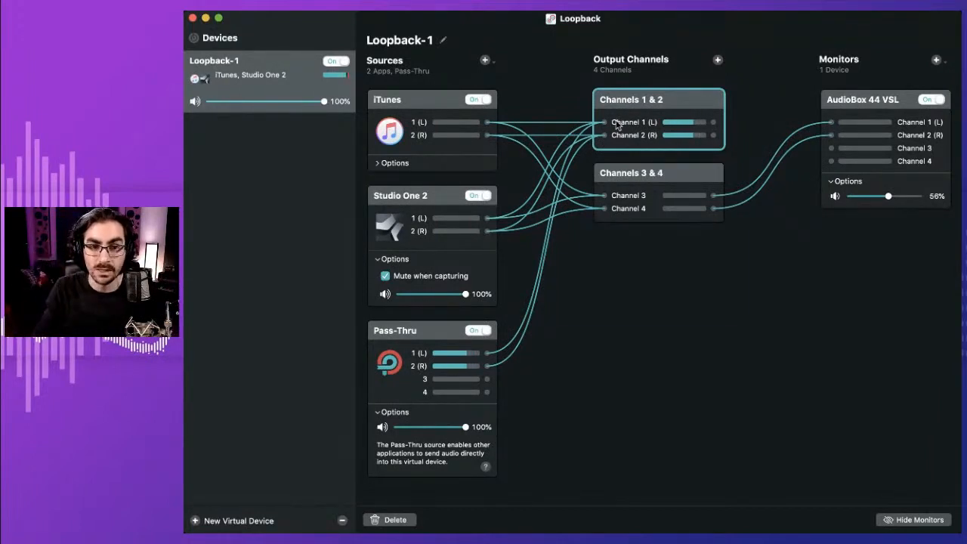
Delete the wires from the iTunes left and right outputs to output Channels 1 and 2.
click(400, 518)
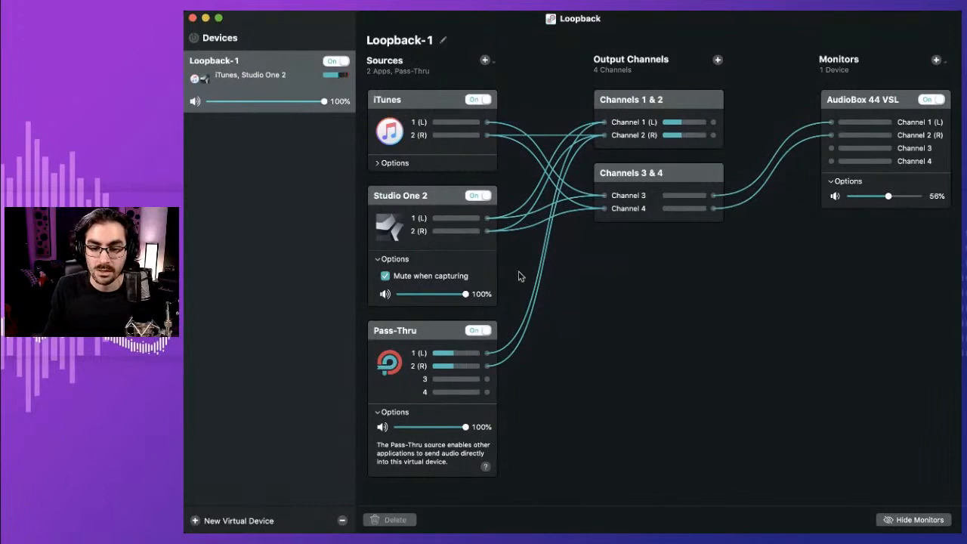
click(548, 136)
click(390, 519)
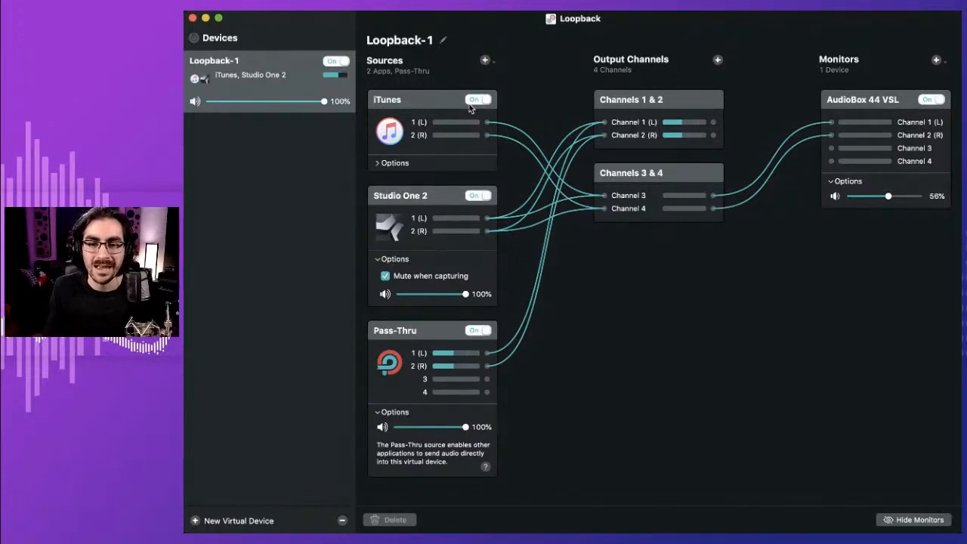
Examine how iTunes and Pass-Thru feed the output channel pairs and which pair reaches the AudioBox 44 VSL monitor.
click(430, 104)
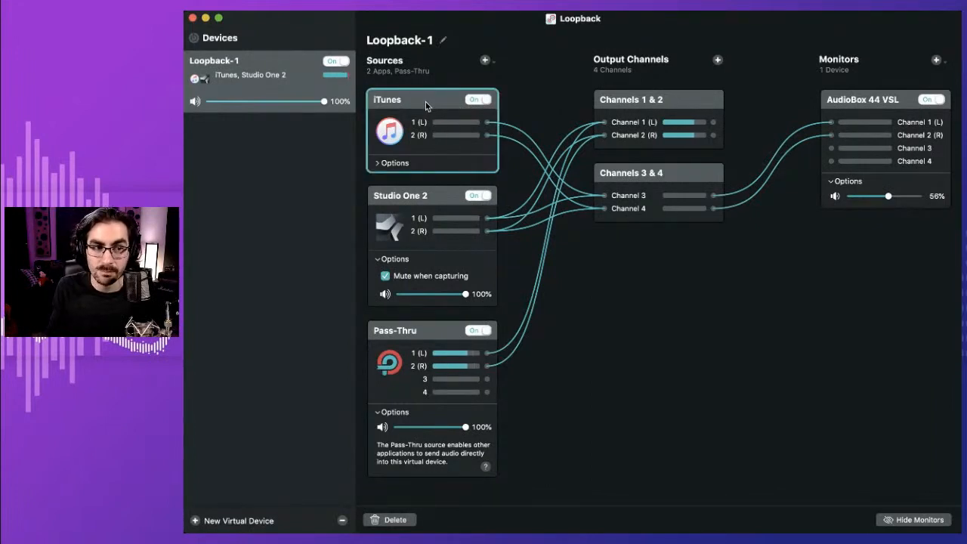
click(672, 180)
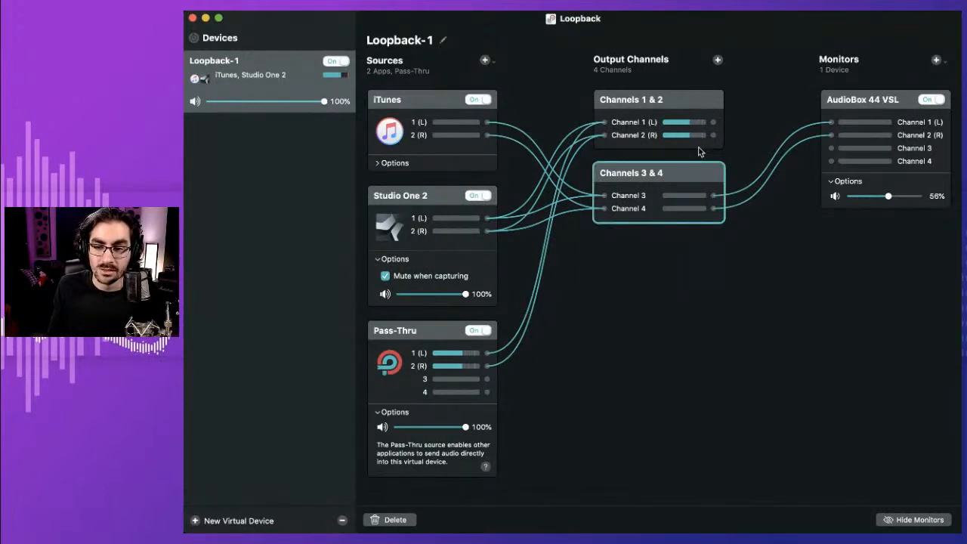
click(681, 97)
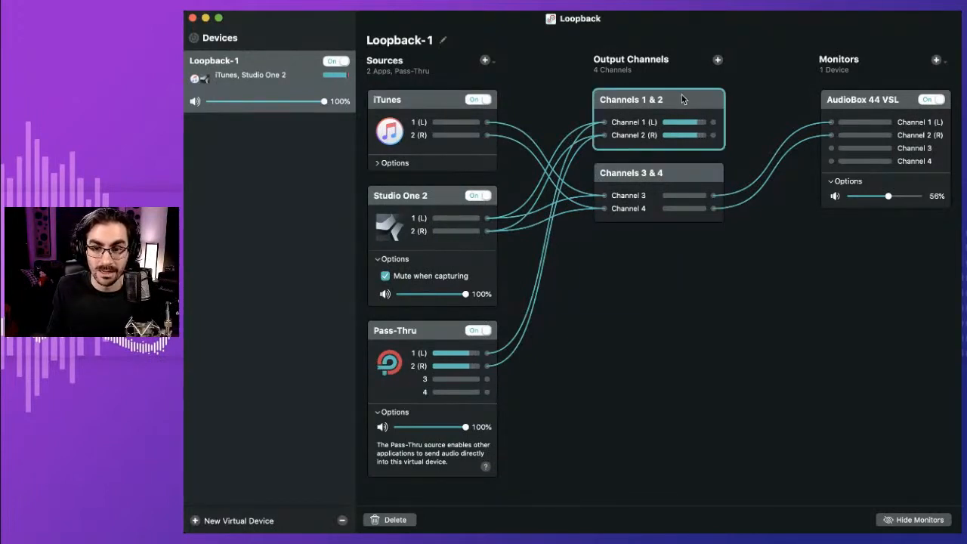
click(678, 175)
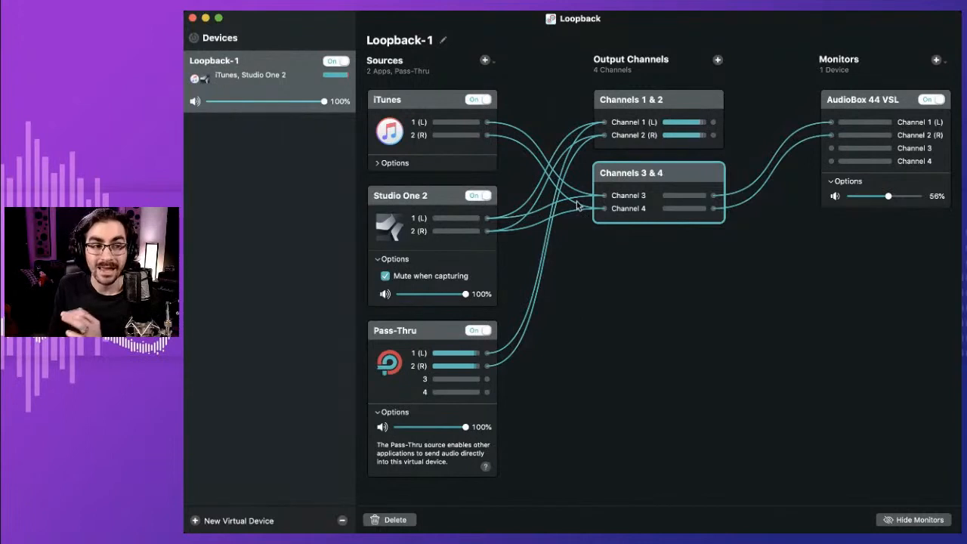
click(874, 101)
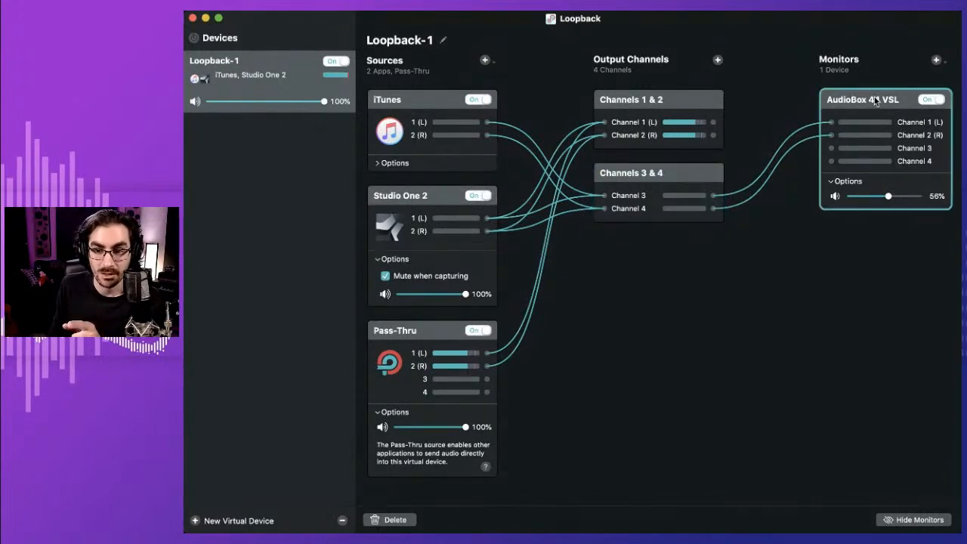
click(435, 336)
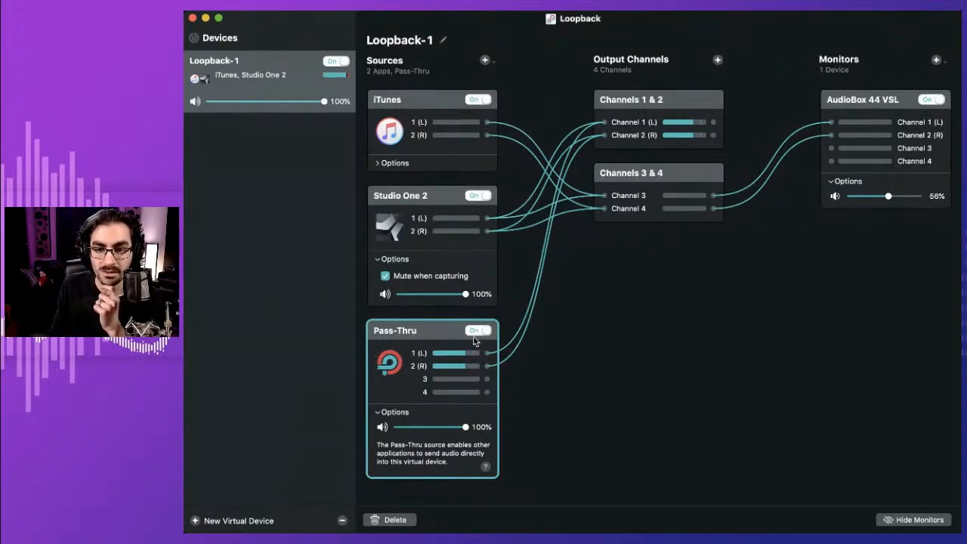
click(668, 103)
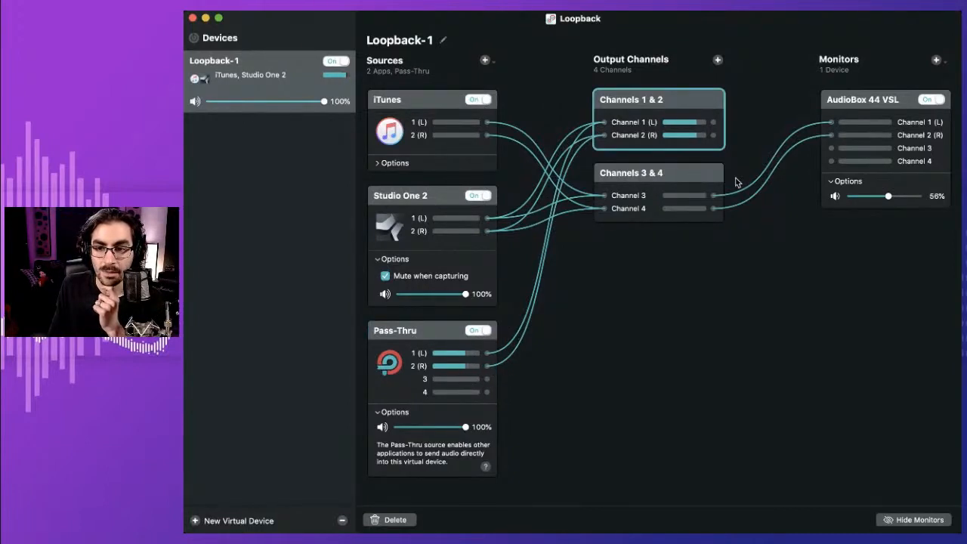
click(867, 99)
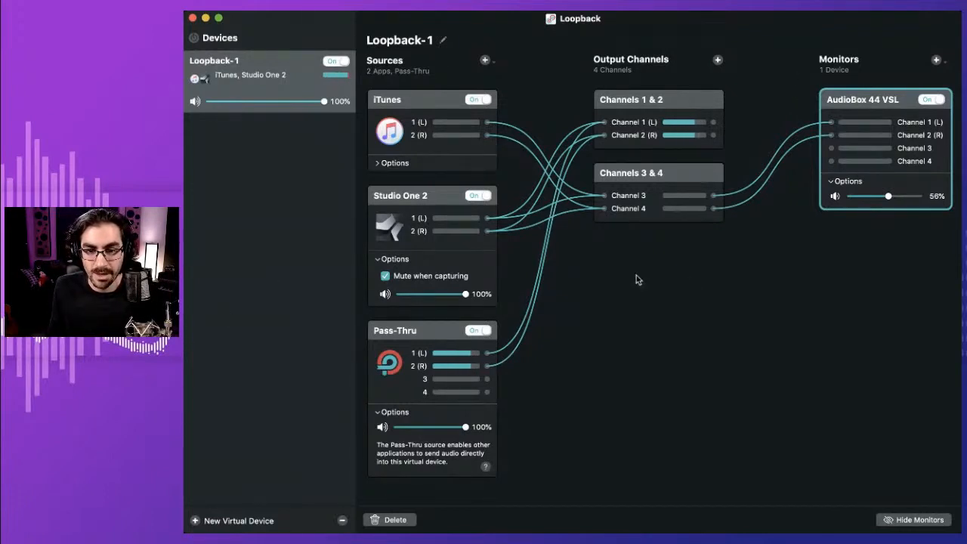
Inspect the Studio One 2 source and its routing through both output channel pairs to the AudioBox 44 VSL monitor.
click(435, 198)
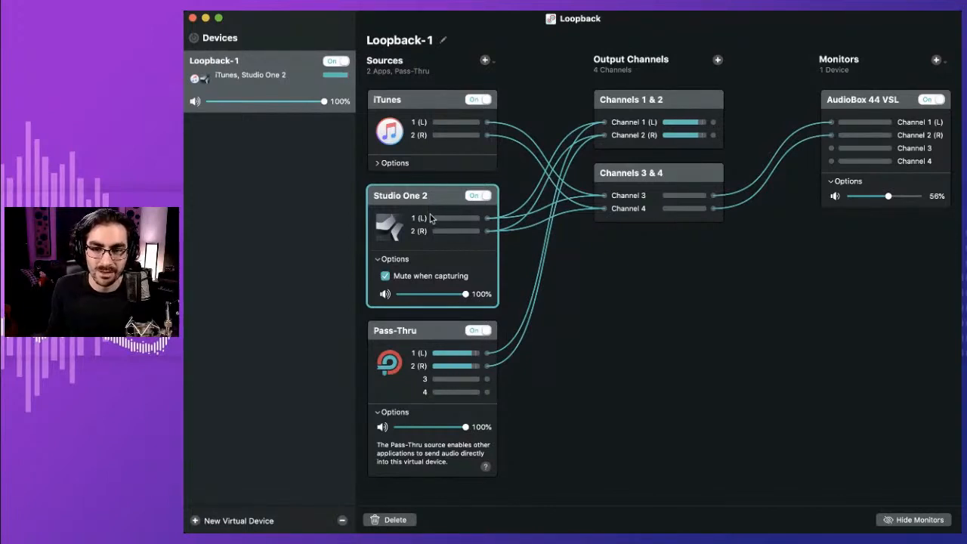
click(670, 101)
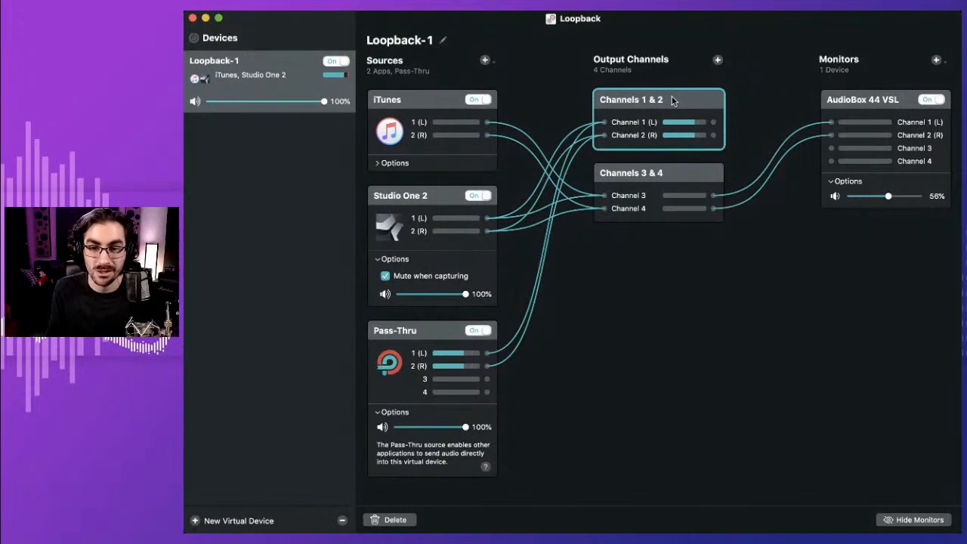
click(683, 174)
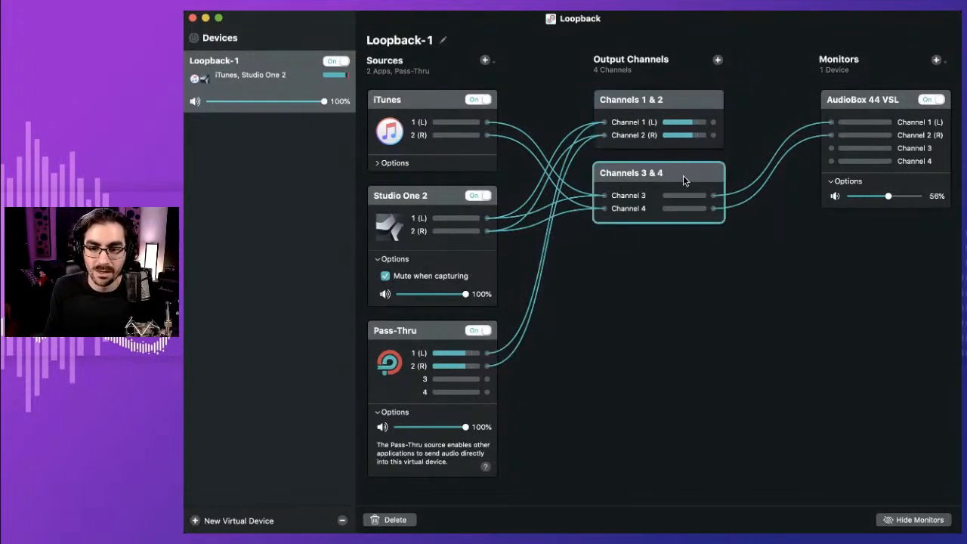
click(881, 103)
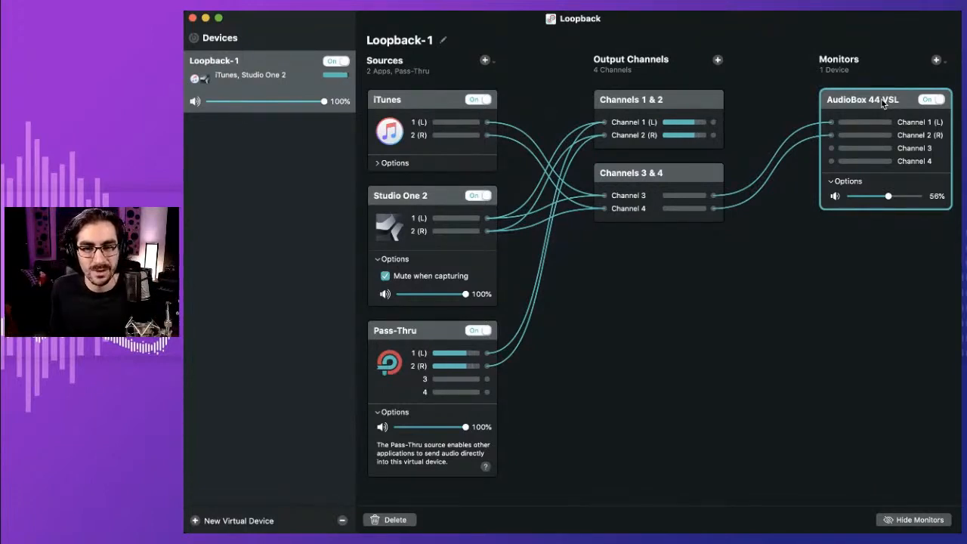
click(664, 172)
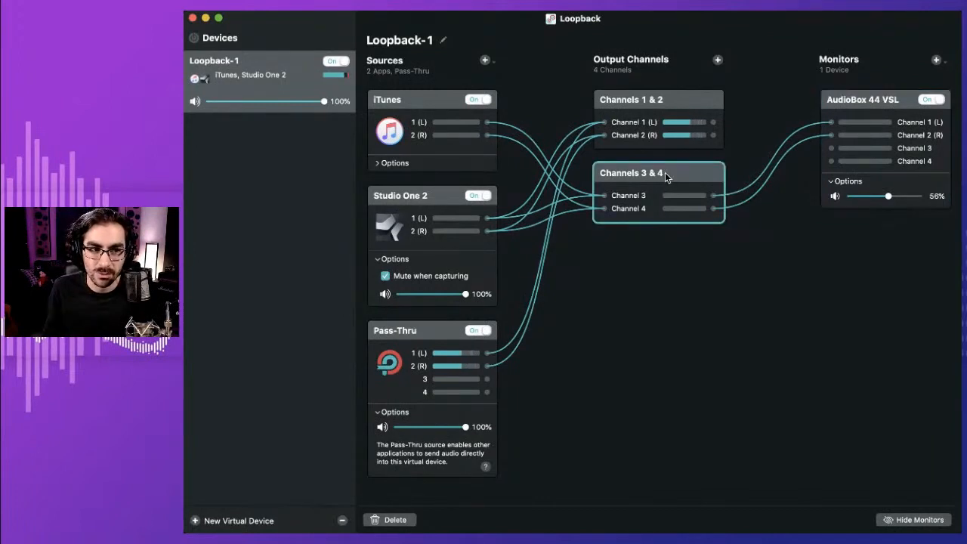
click(890, 104)
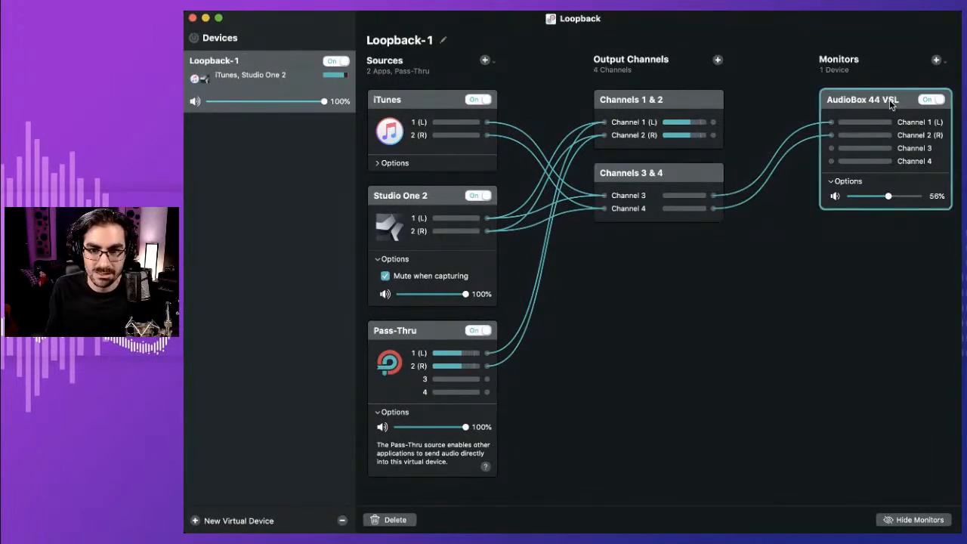
click(664, 102)
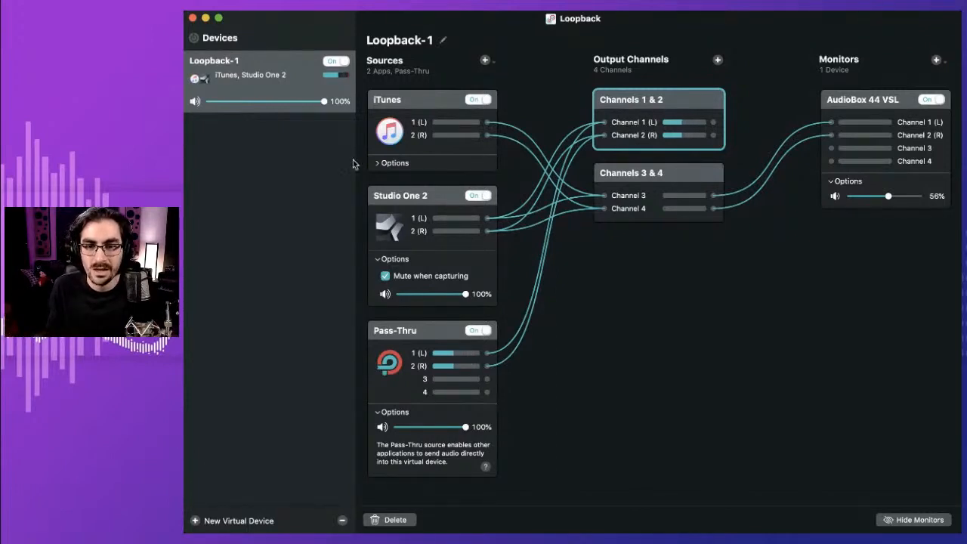
Switch to Audio Hijack and widen the New Blank Session window.
click(186, 175)
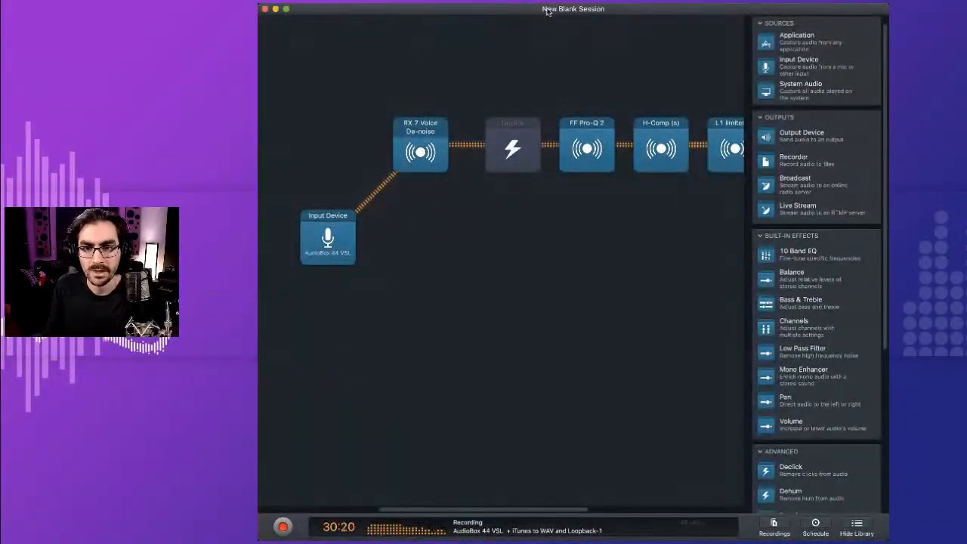
drag(260, 40, 194, 41)
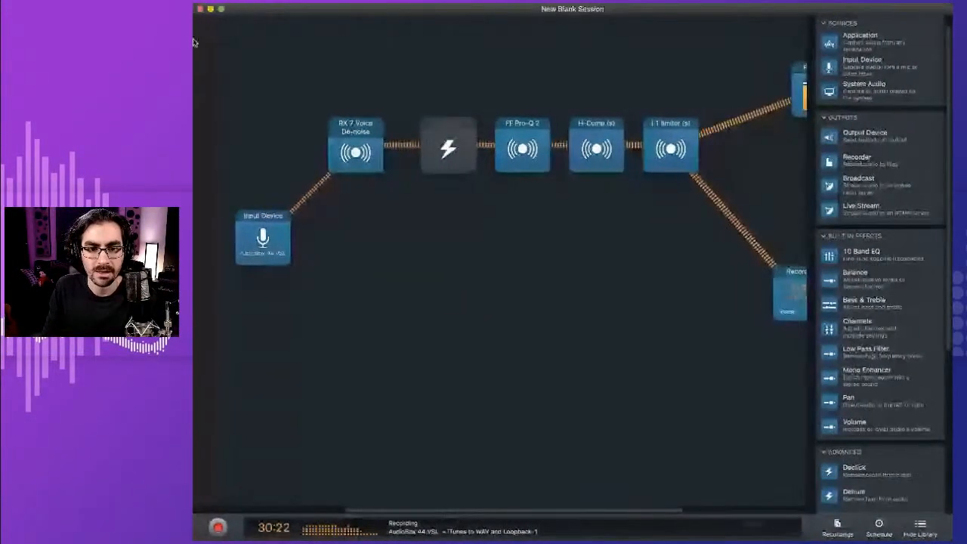
scroll(607, 267, right, 5)
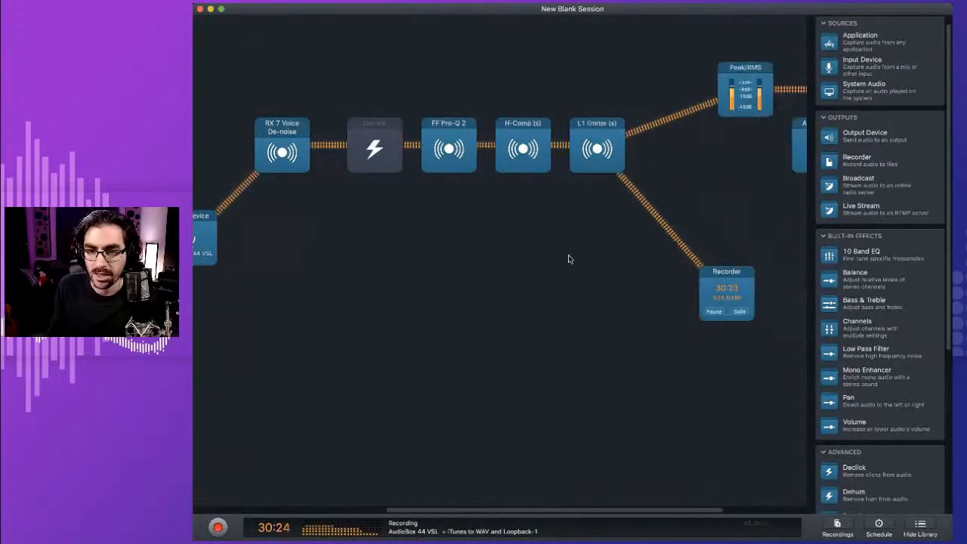
scroll(639, 267, right, 1)
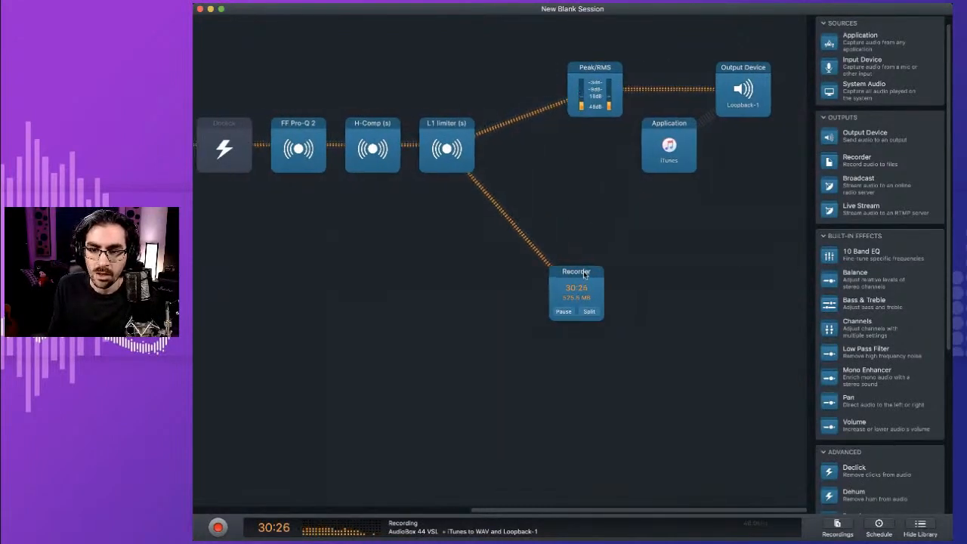
Add a System Audio source block between the iTunes Application block and the Loopback-1 Output Device.
scroll(880, 146, up, 2)
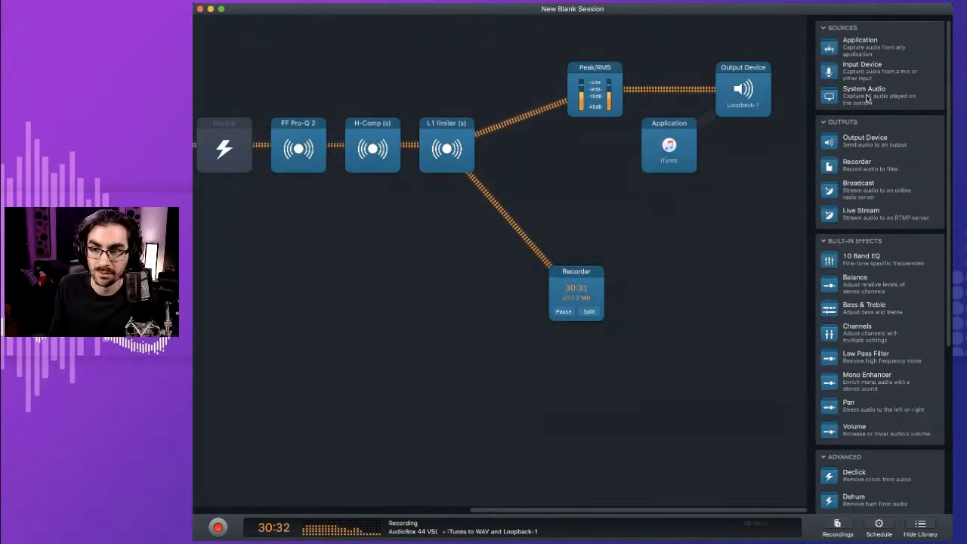
scroll(670, 170, left, 5)
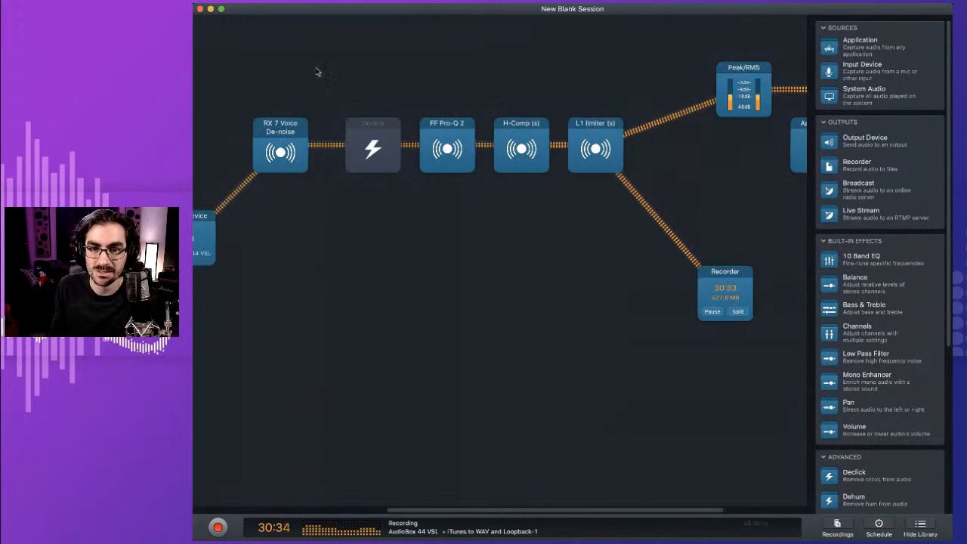
scroll(688, 174, right, 4)
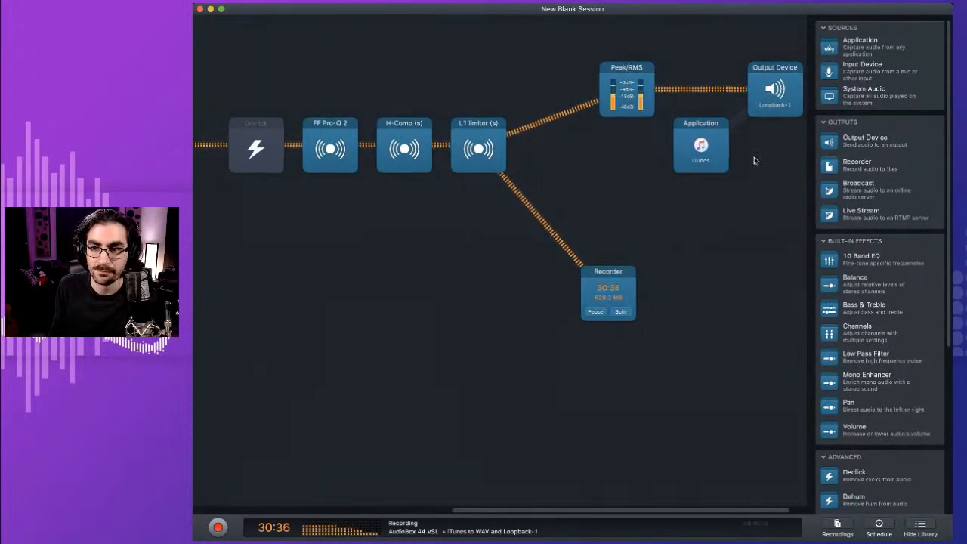
scroll(750, 179, right, 4)
scroll(679, 136, left, 2)
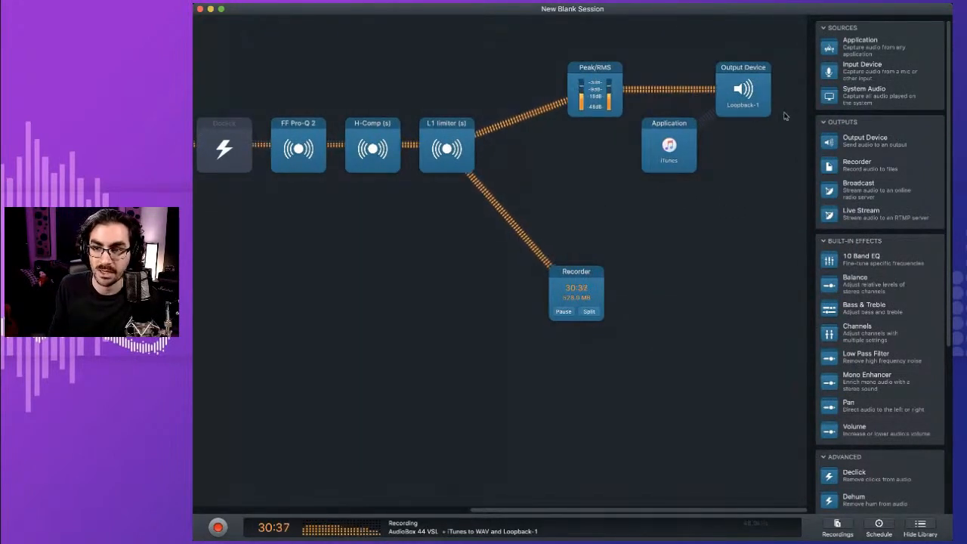
drag(861, 96, 739, 152)
scroll(725, 150, right, 3)
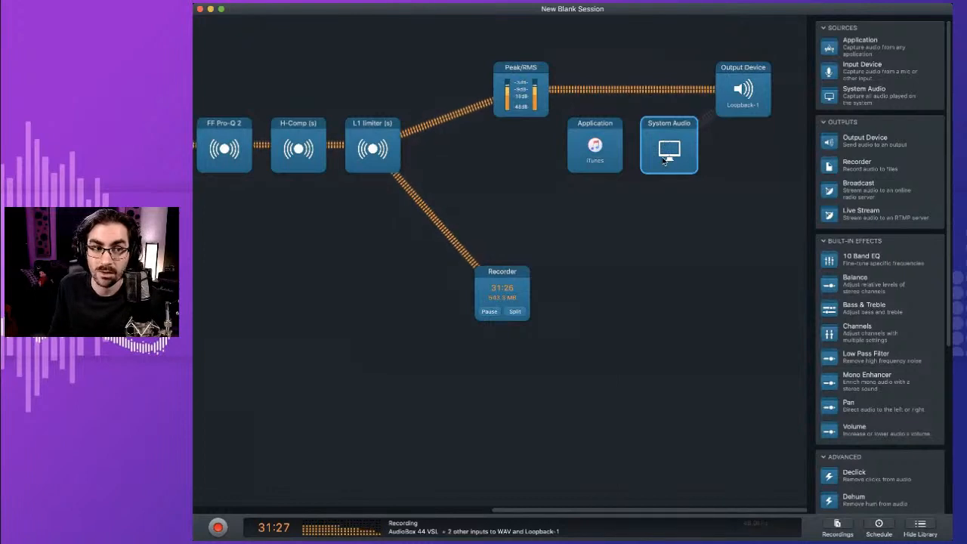
click(740, 104)
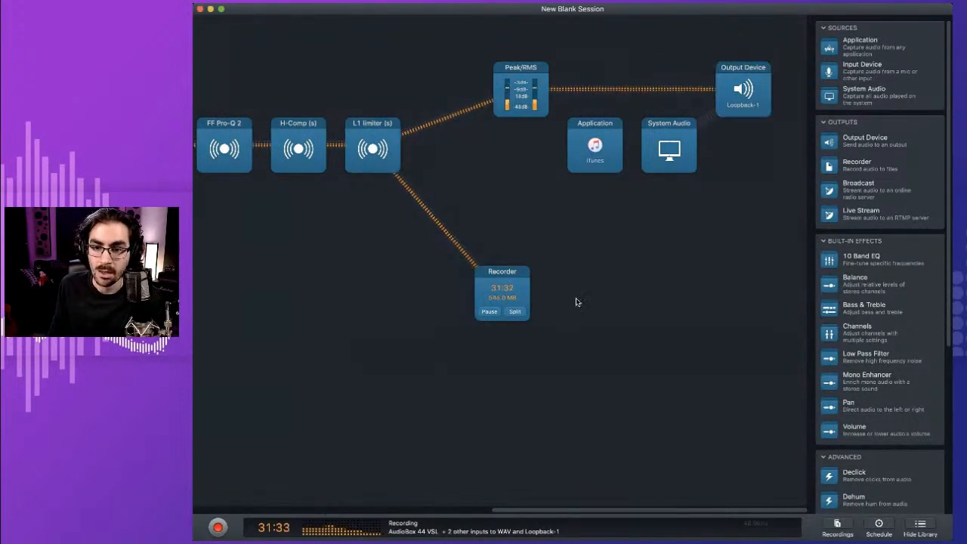
Review the session's signal chain from the AudioBox 44 VSL input through the voice effects to the Recorder and Output Device.
scroll(602, 244, left, 3)
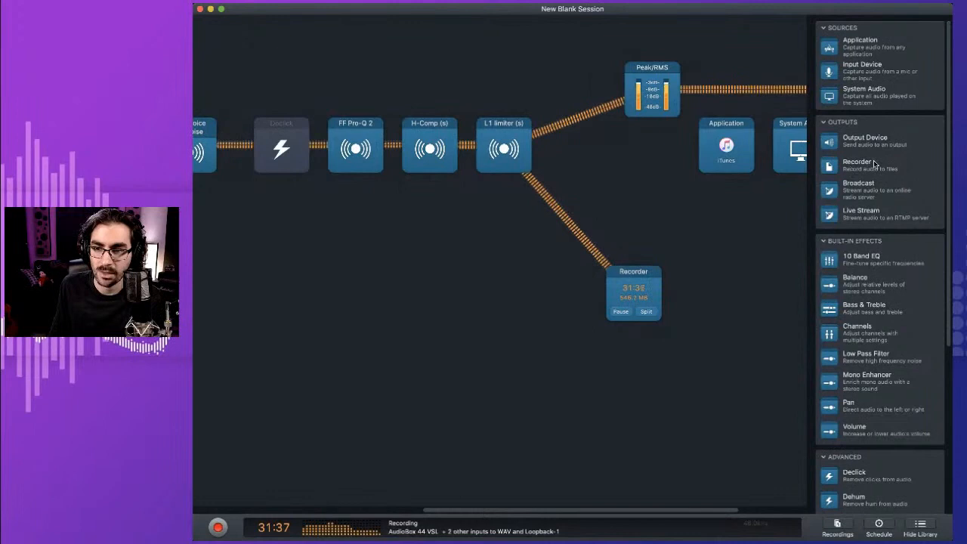
scroll(574, 253, right, 1)
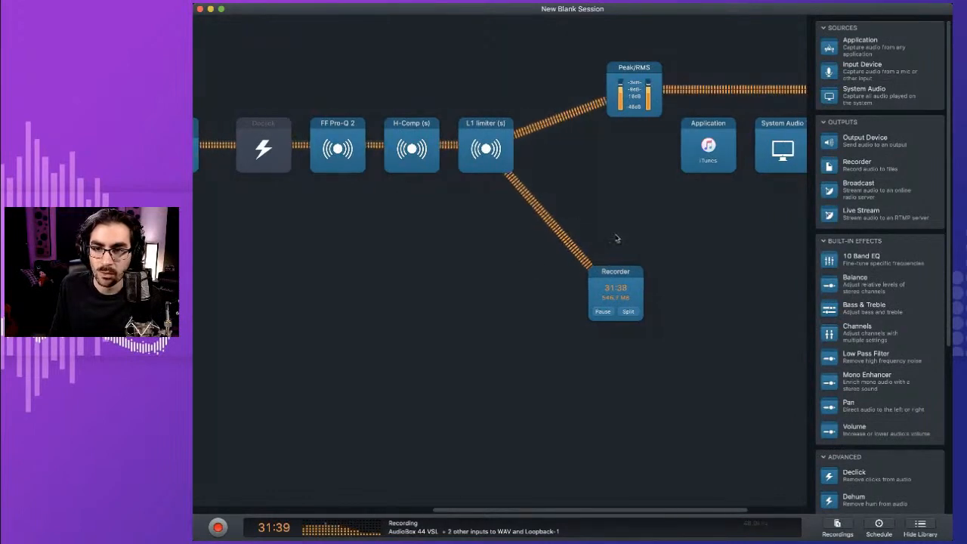
scroll(612, 238, left, 8)
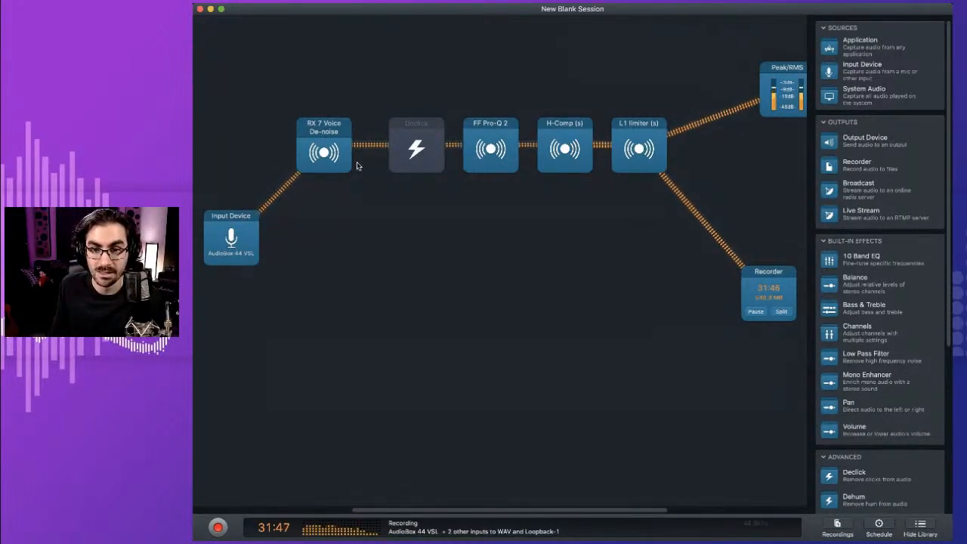
scroll(638, 151, right, 5)
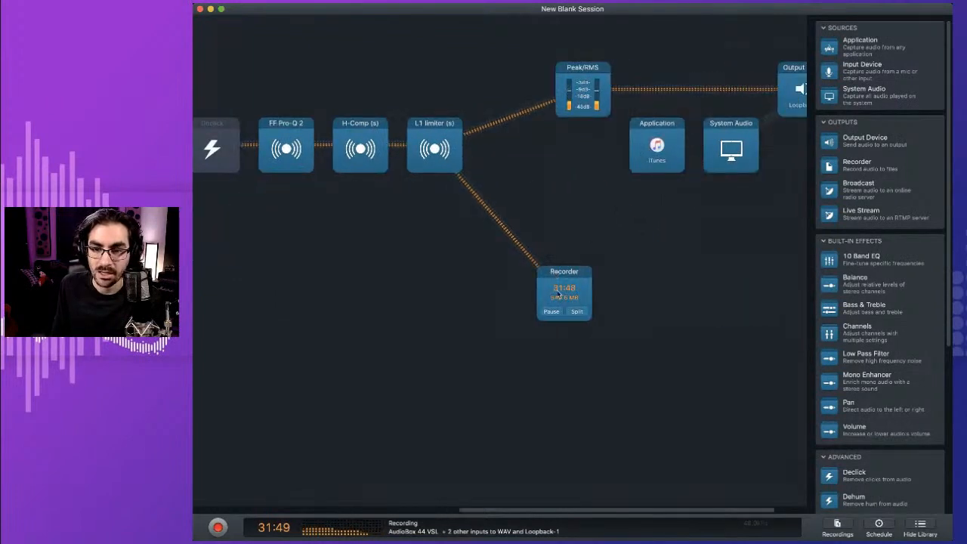
scroll(564, 288, right, 2)
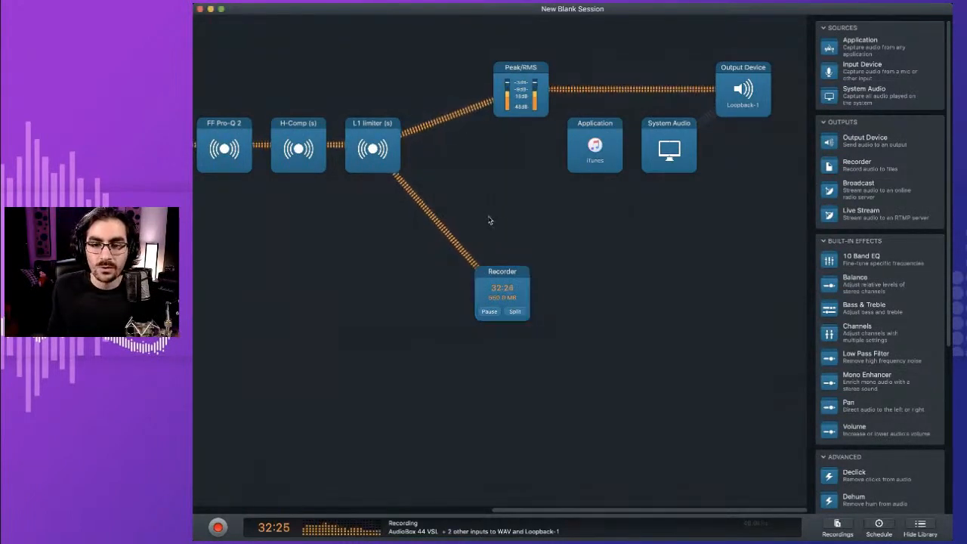
scroll(488, 219, left, 8)
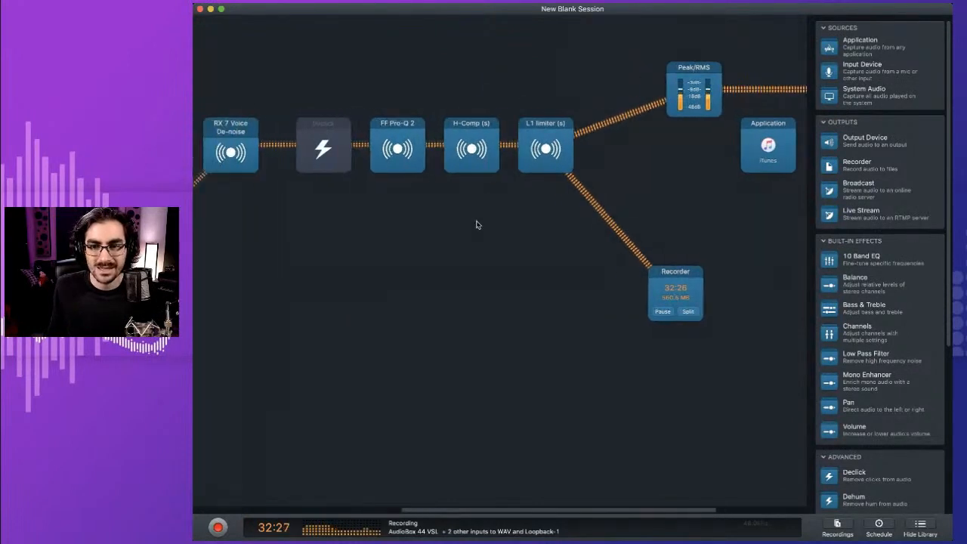
scroll(476, 224, left, 3)
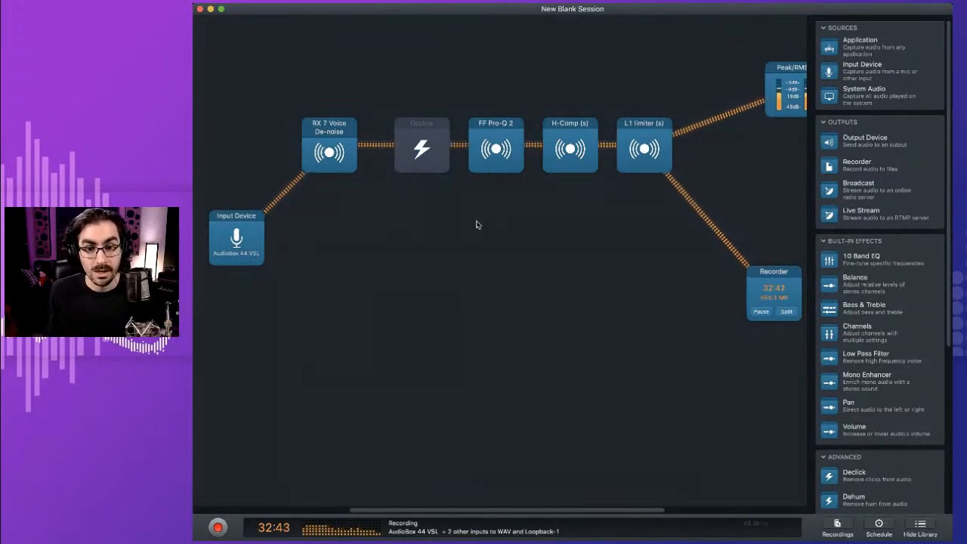
scroll(477, 222, right, 5)
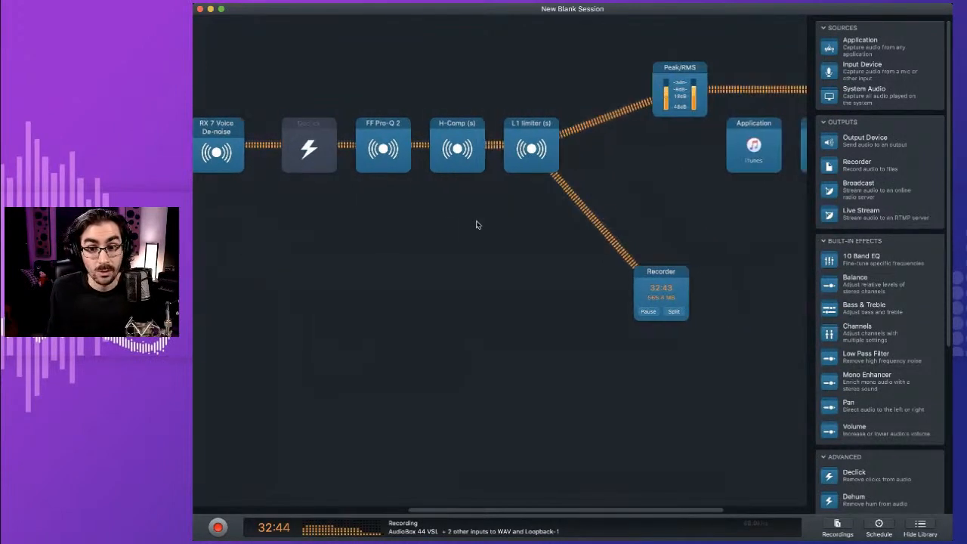
Inspect the Recorder block and the AudioBox 44 VSL Input Device block at the start of the chain.
click(661, 300)
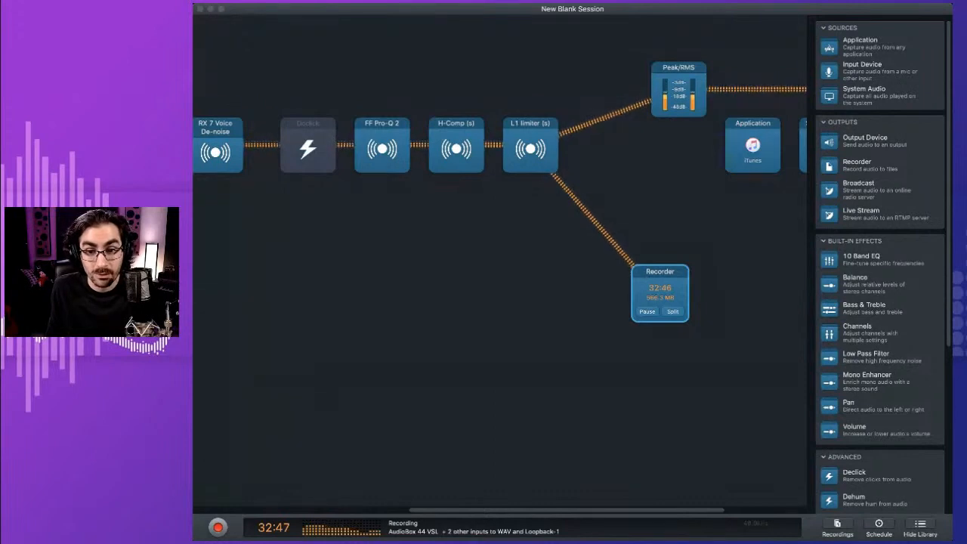
scroll(474, 200, left, 4)
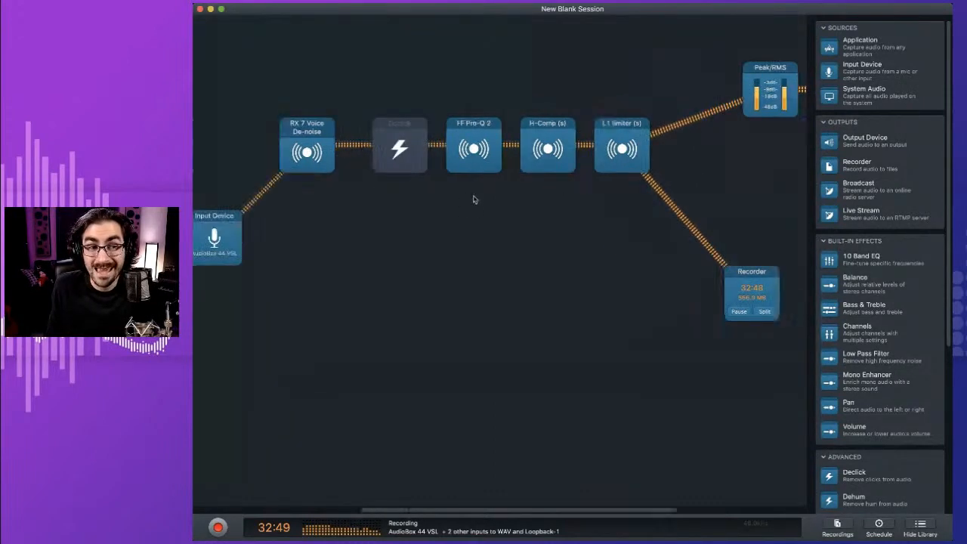
scroll(473, 199, left, 3)
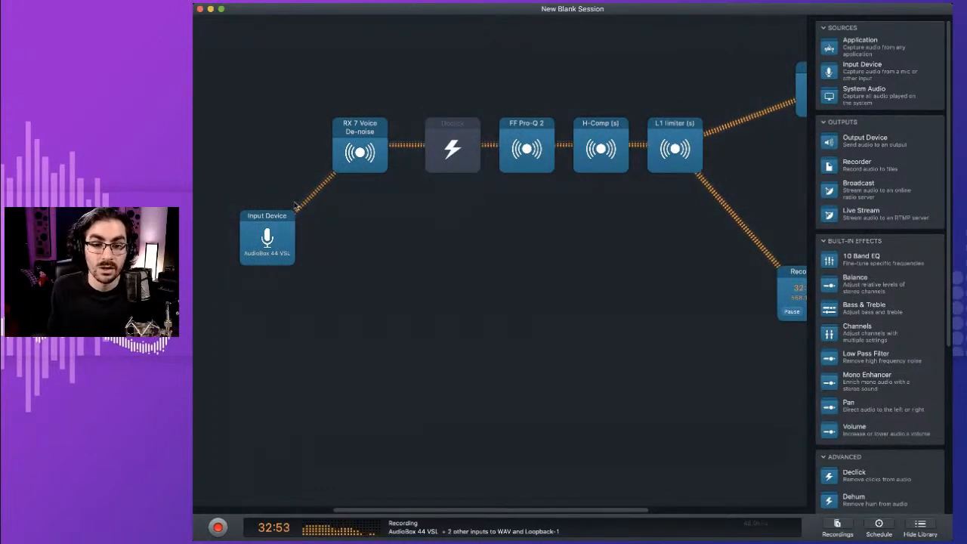
click(269, 238)
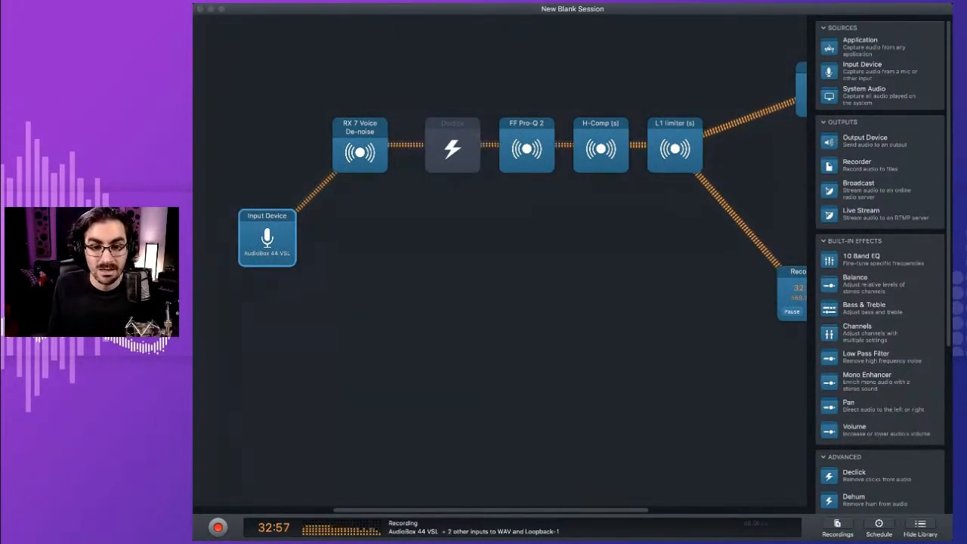
click(566, 226)
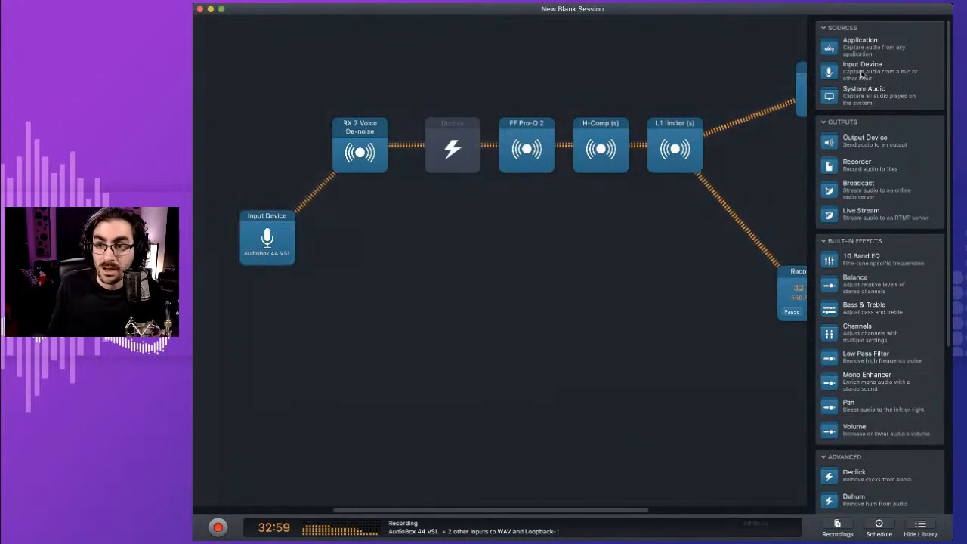
Move the iTunes Application block below the chain between H-Comp and L1 limiter so that it feeds the limiter and Recorder.
scroll(645, 216, right, 5)
scroll(645, 216, right, 5)
click(595, 148)
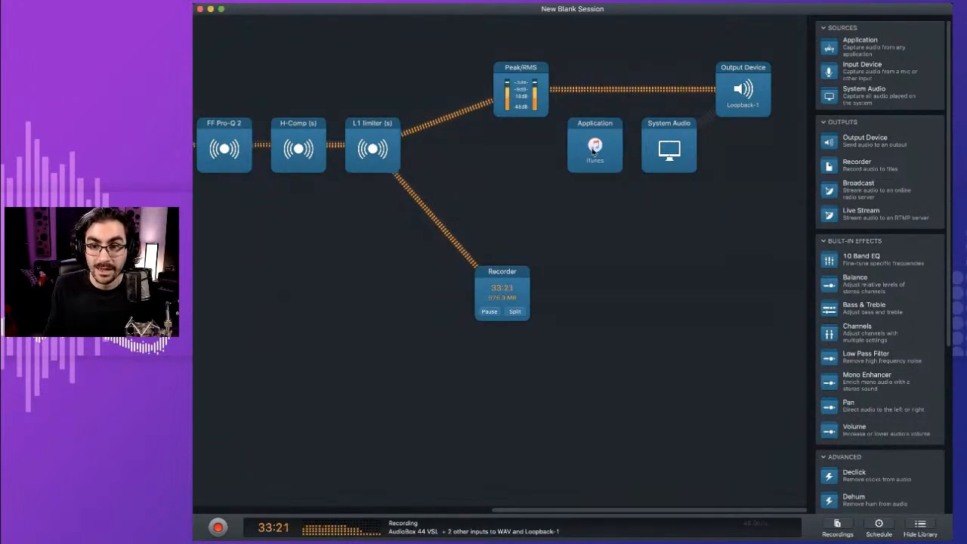
drag(597, 148, 391, 202)
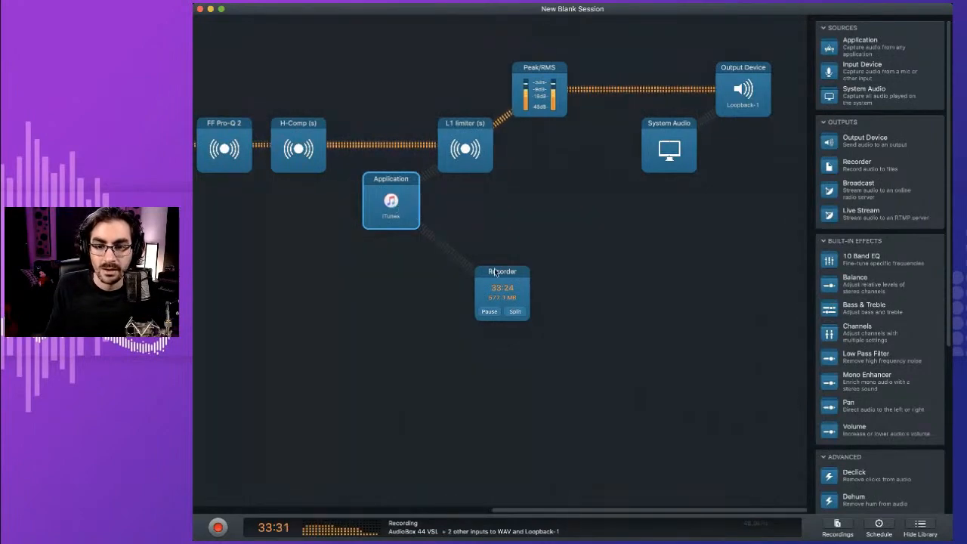
Move the iTunes Application block away from the chain and place the Recorder closer to the L1 limiter, below Peak/RMS.
drag(385, 214, 582, 266)
drag(492, 279, 567, 224)
drag(639, 247, 676, 211)
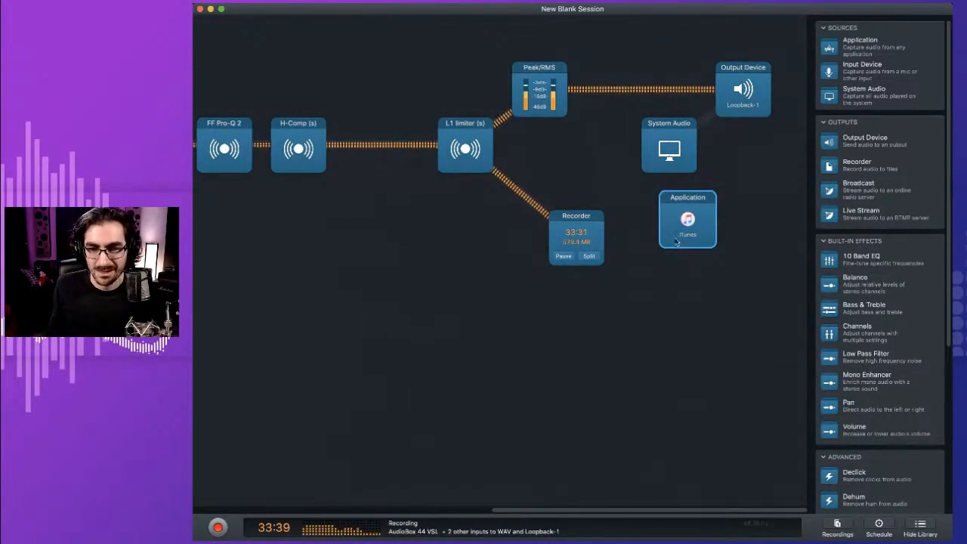
drag(683, 234, 742, 314)
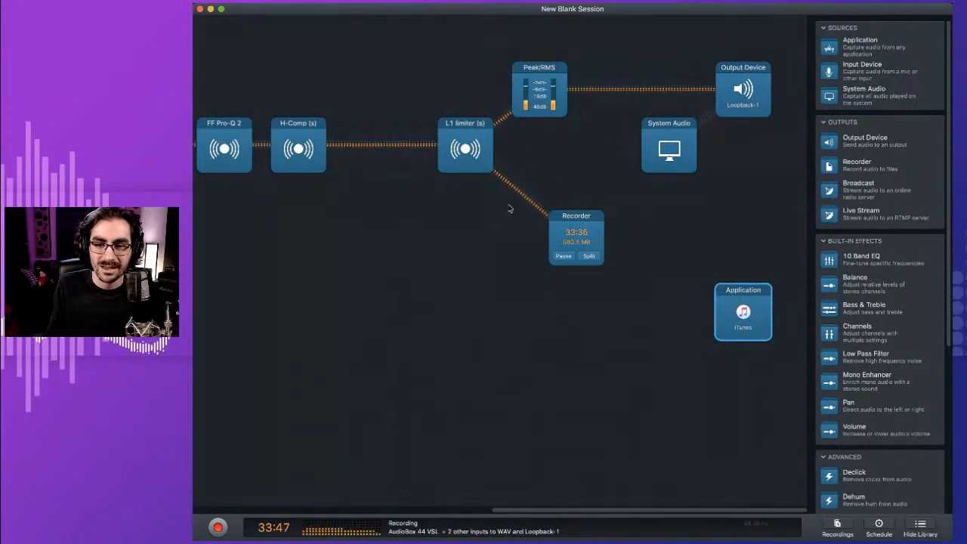
Select the L1 limiter, Peak/RMS, Recorder, System Audio and Output Device blocks together and move them closer to H-Comp.
scroll(428, 236, left, 3)
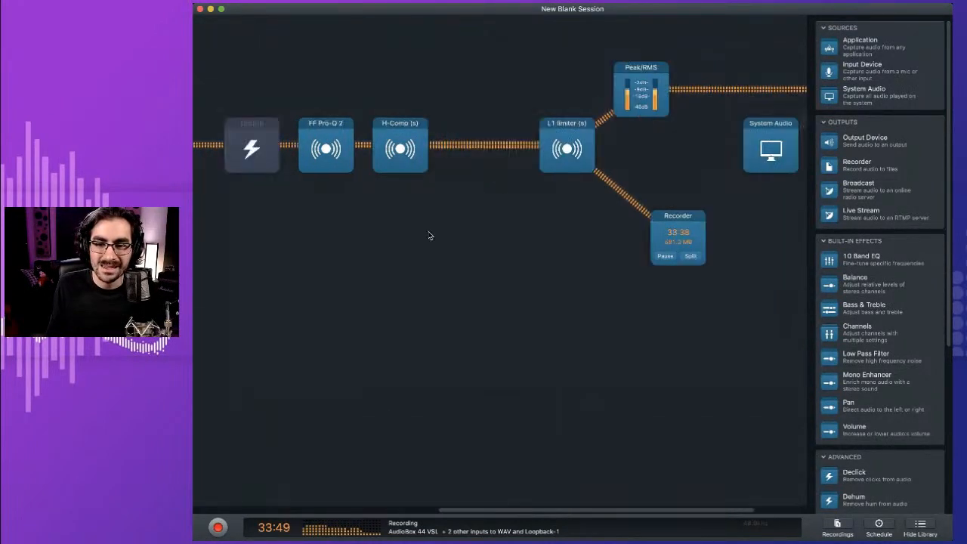
scroll(457, 242, left, 5)
scroll(340, 252, right, 3)
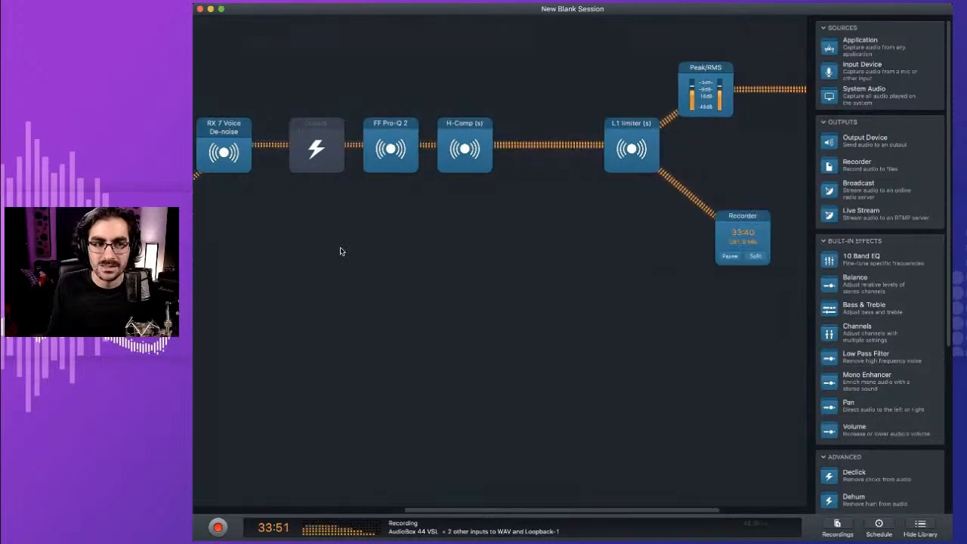
scroll(425, 287, left, 2)
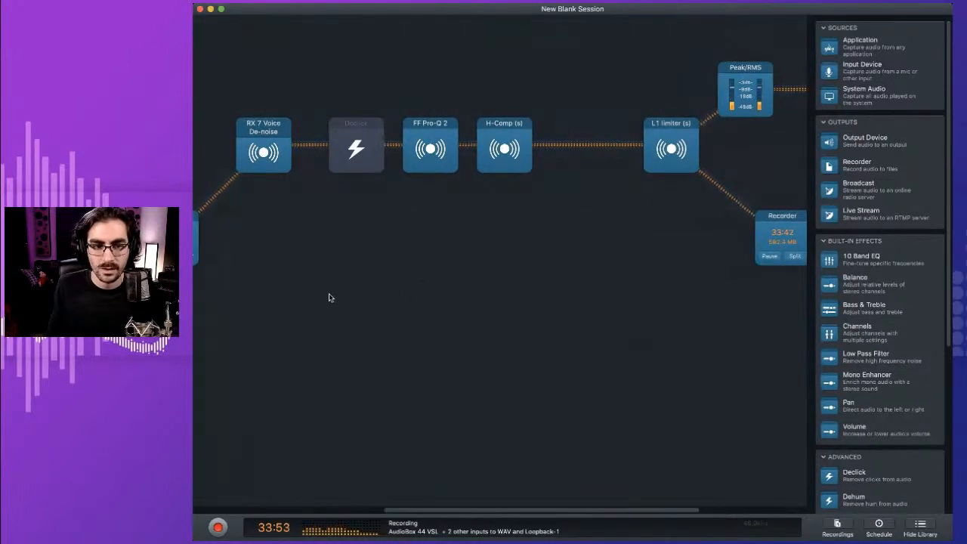
scroll(219, 223, left, 1)
drag(219, 223, 308, 219)
scroll(547, 244, right, 7)
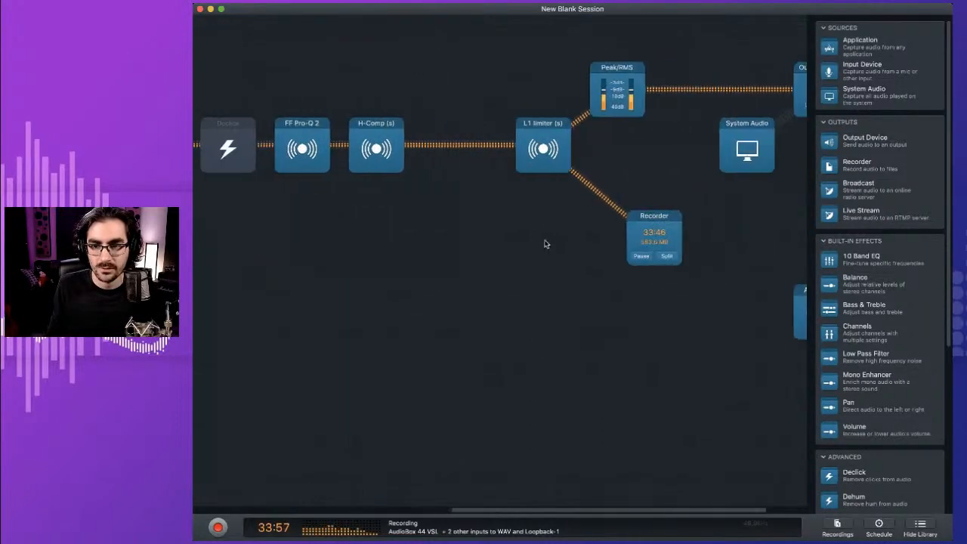
scroll(546, 243, right, 4)
drag(433, 37, 747, 226)
drag(446, 158, 353, 158)
scroll(362, 233, left, 1)
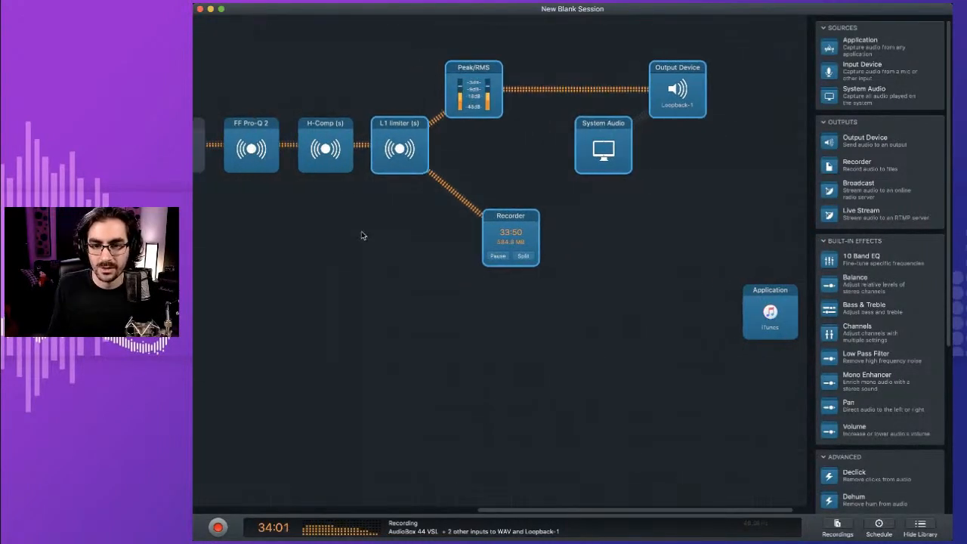
Move the iTunes Application block well below the Recorder, disconnected from the other blocks.
scroll(361, 235, left, 3)
drag(801, 326, 738, 476)
scroll(601, 347, right, 5)
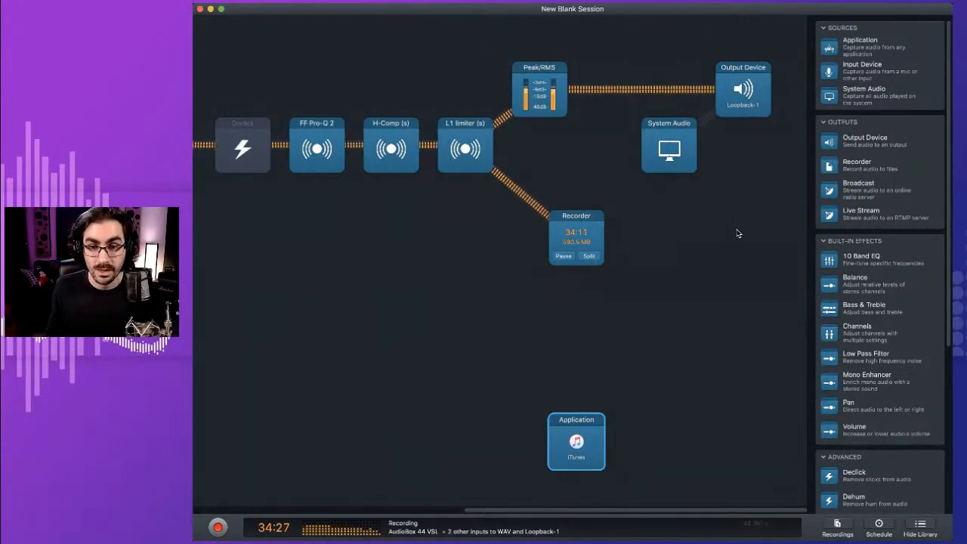
Select all five effect blocks from RX 7 Voice De-noise to L1 limiter, including Declick, and bypass and re-enable them together.
scroll(686, 233, left, 2)
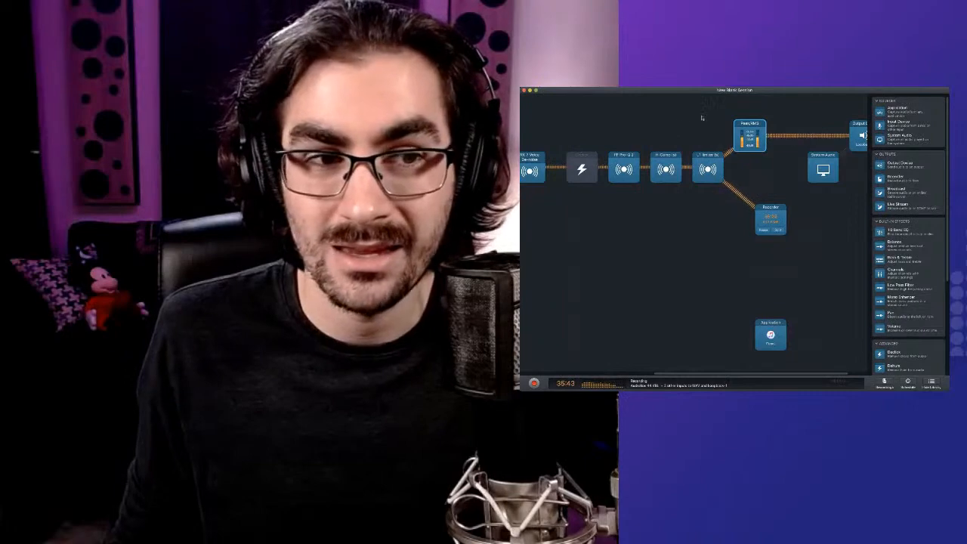
scroll(702, 117, right, 3)
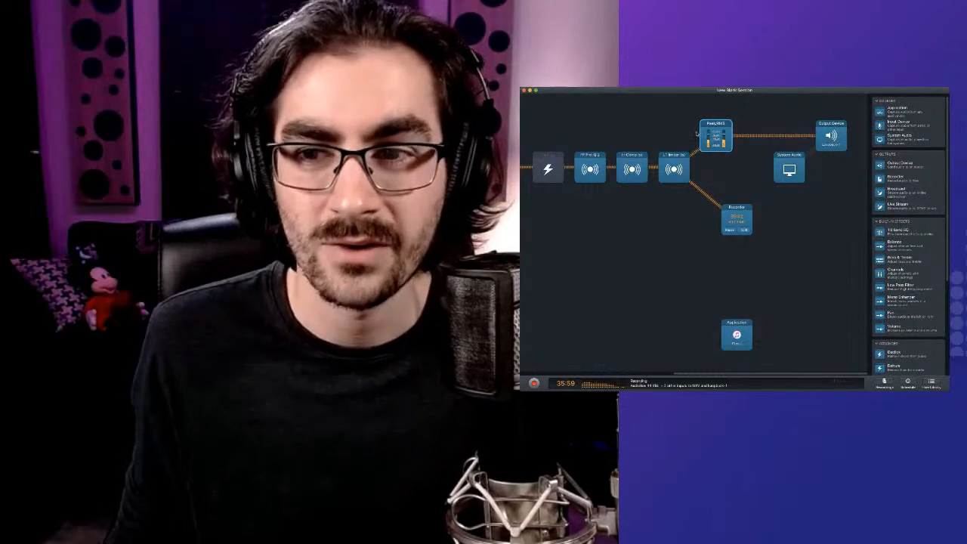
scroll(668, 128, left, 7)
scroll(668, 128, right, 4)
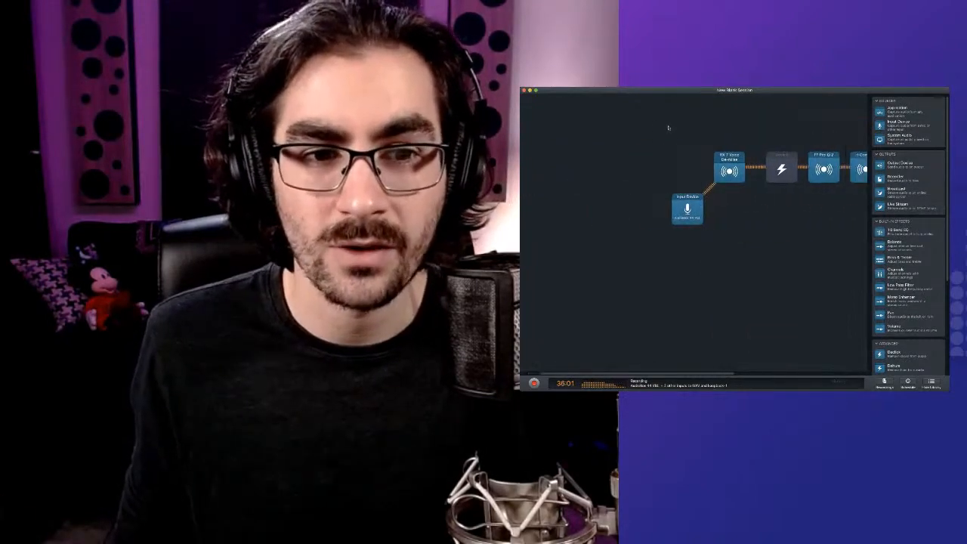
scroll(668, 127, right, 2)
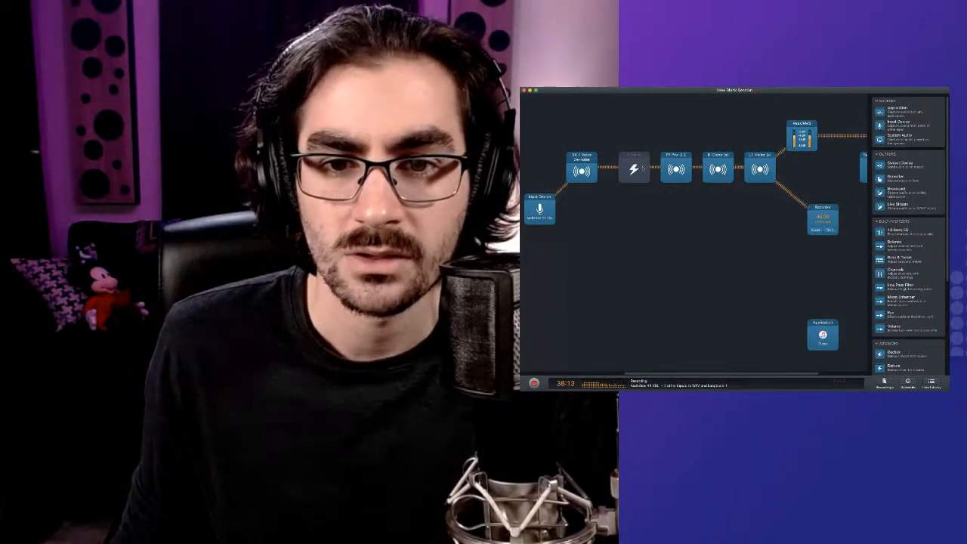
drag(581, 108, 749, 144)
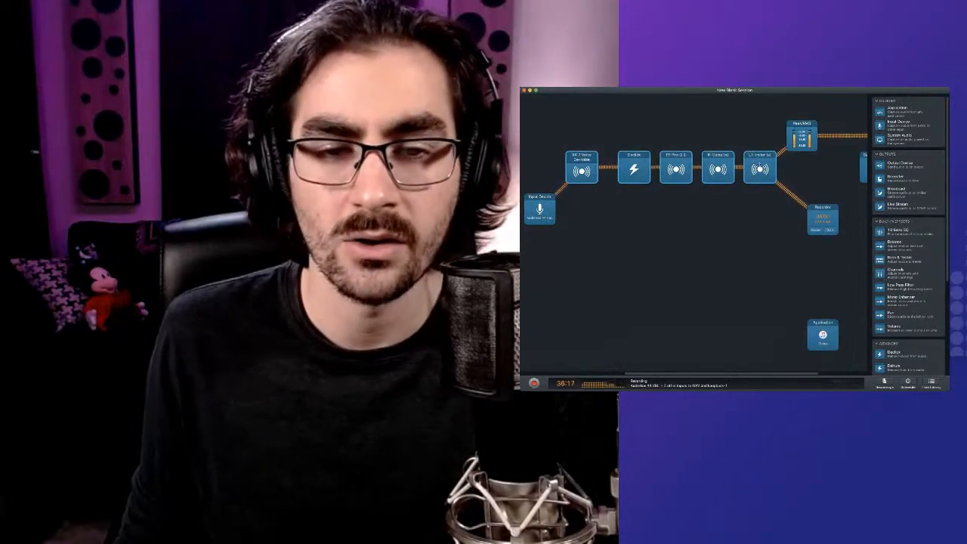
alt+click(760, 164)
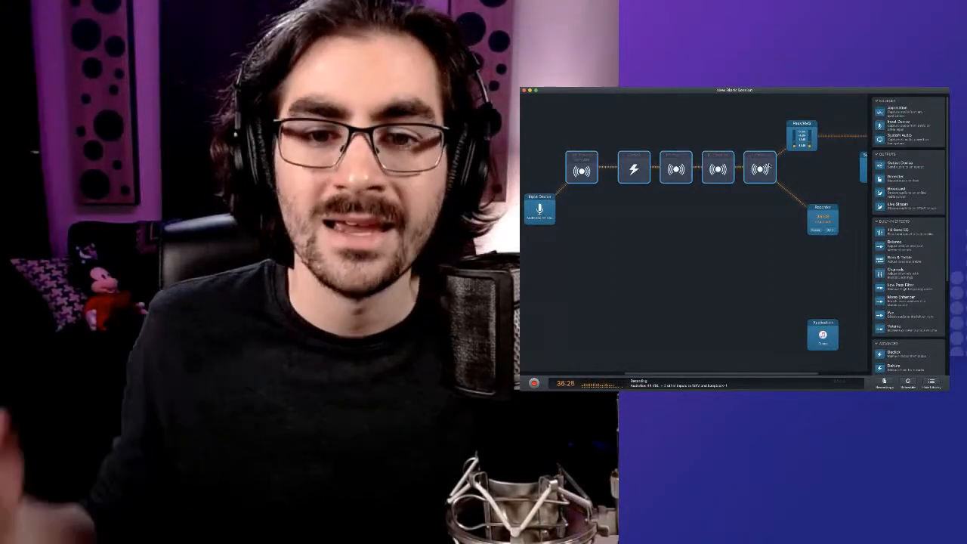
alt+click(763, 166)
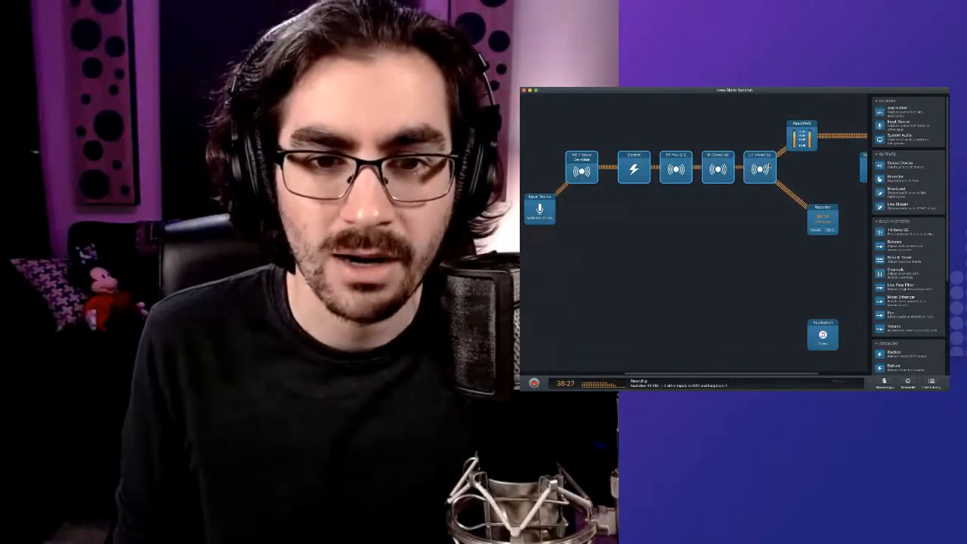